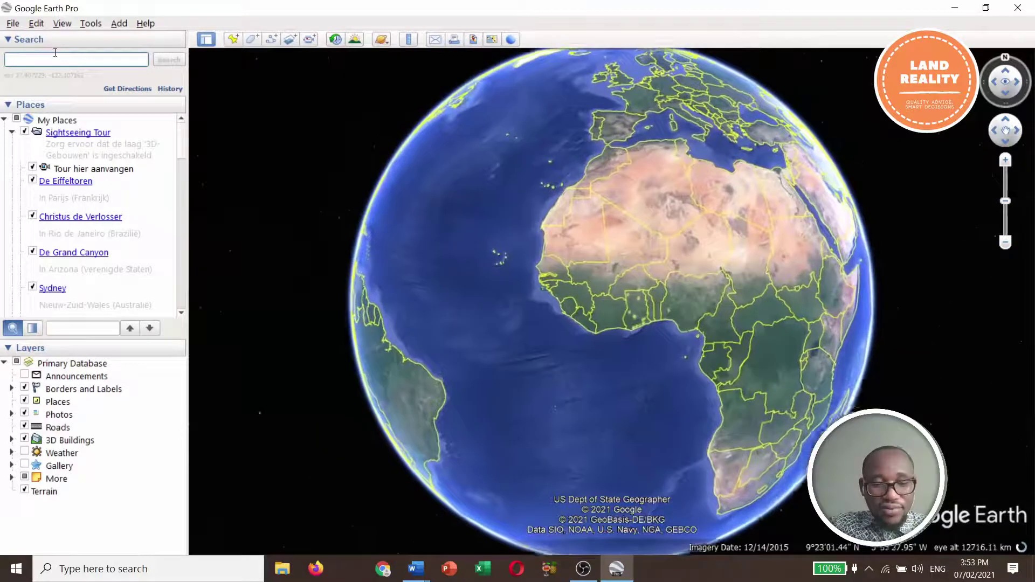
# Step: Search for 'CAPE COAST GH' and fly to Cape Coast, Ghana
pyautogui.write('CAPE ')
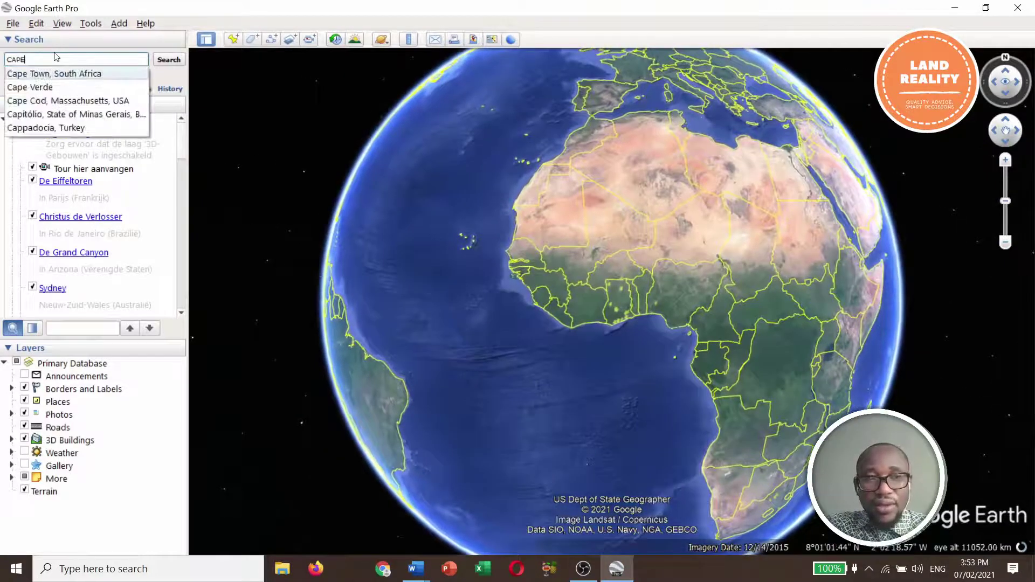
pyautogui.write('COAS')
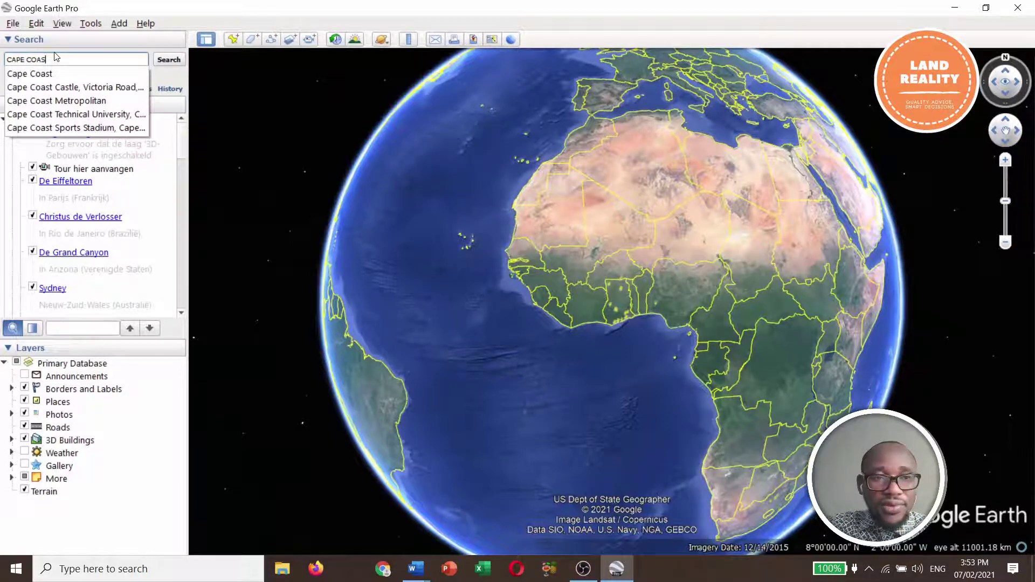
pyautogui.write('T GH')
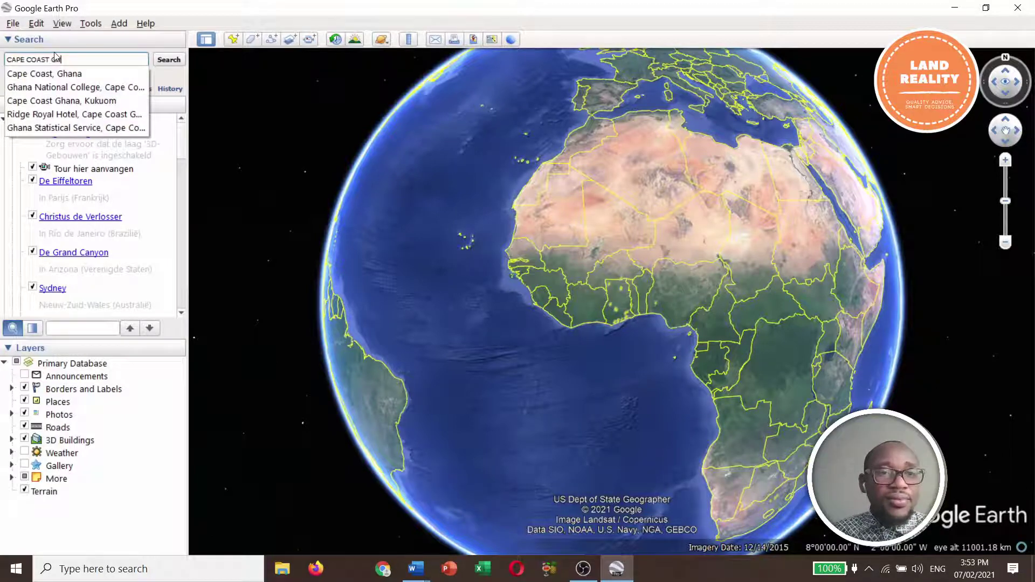
pyautogui.click(76, 79)
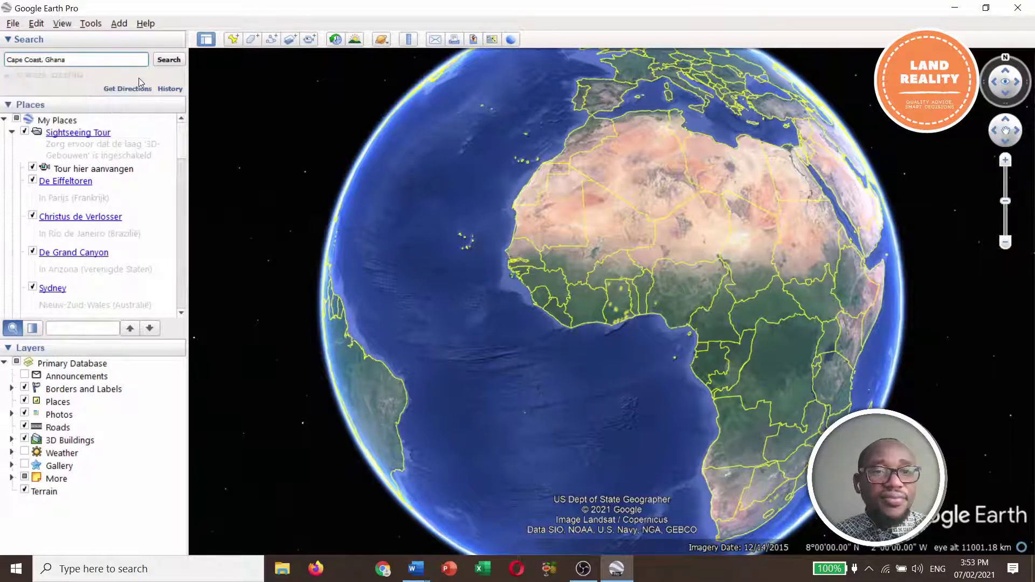
pyautogui.click(167, 60)
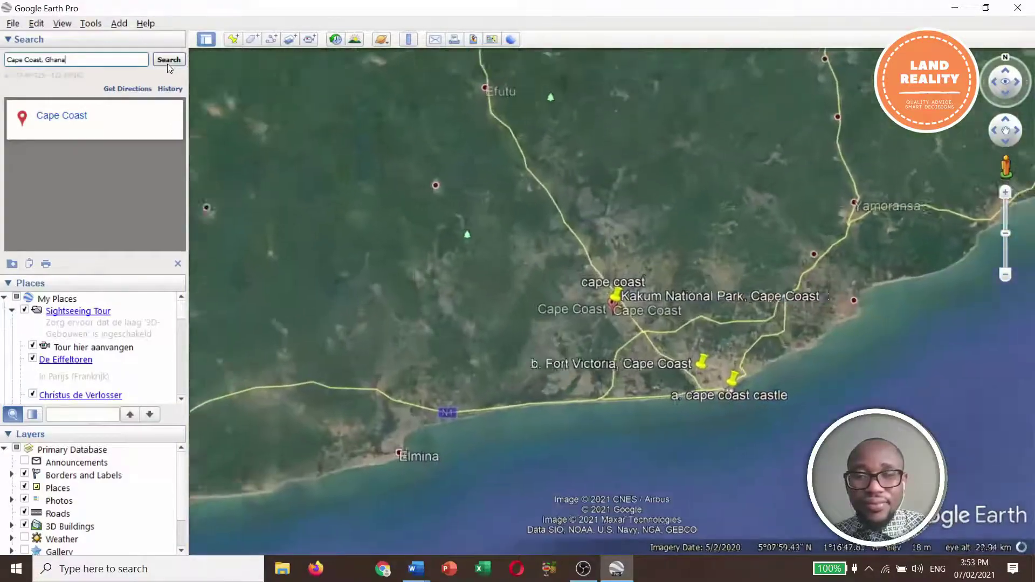
# Step: Zoom in to about 587 m eye altitude over Cape Coast's streets and buildings
pyautogui.scroll(-3, 662, 321)
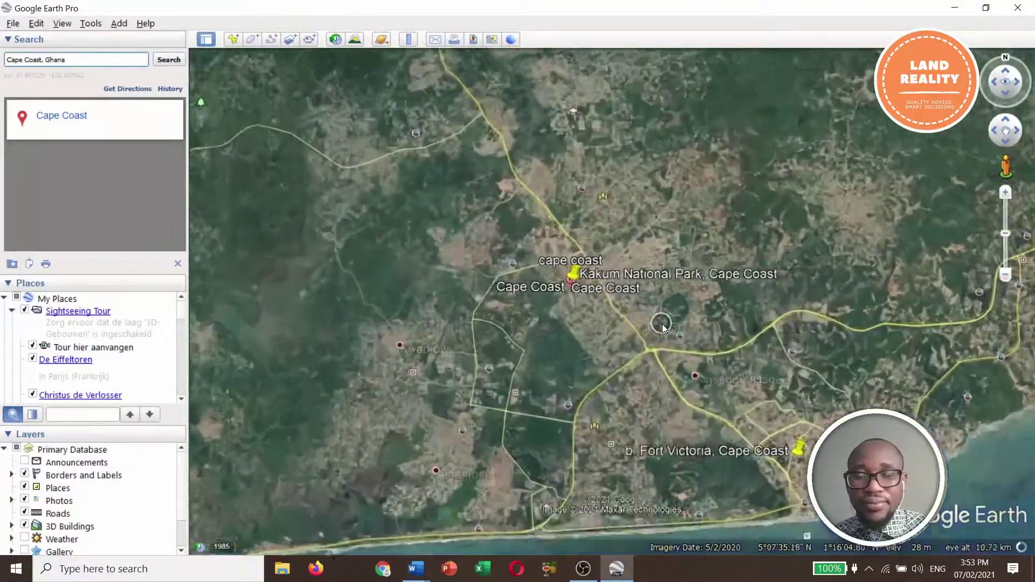
pyautogui.scroll(-3, 556, 294)
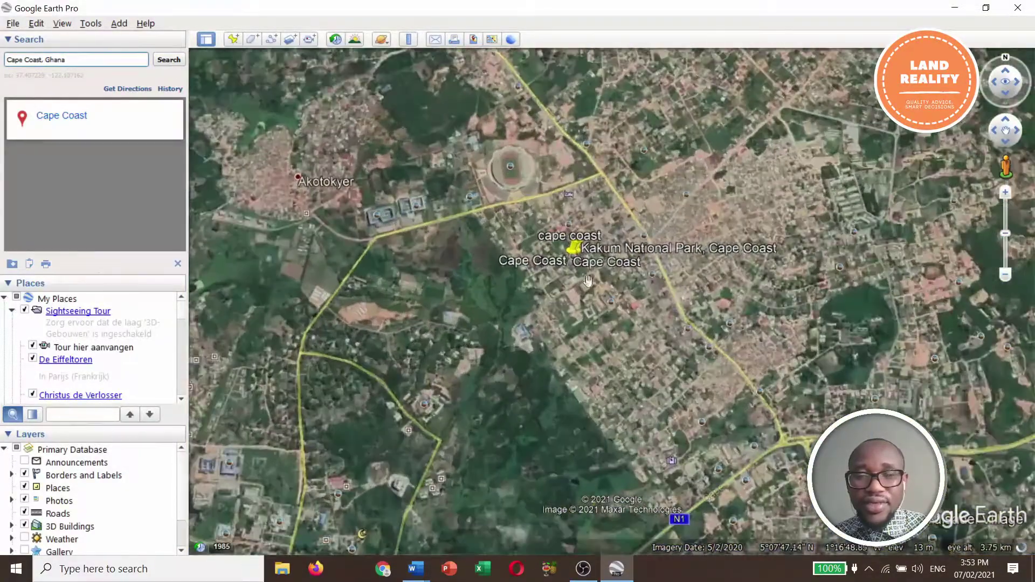
pyautogui.scroll(-3, 624, 301)
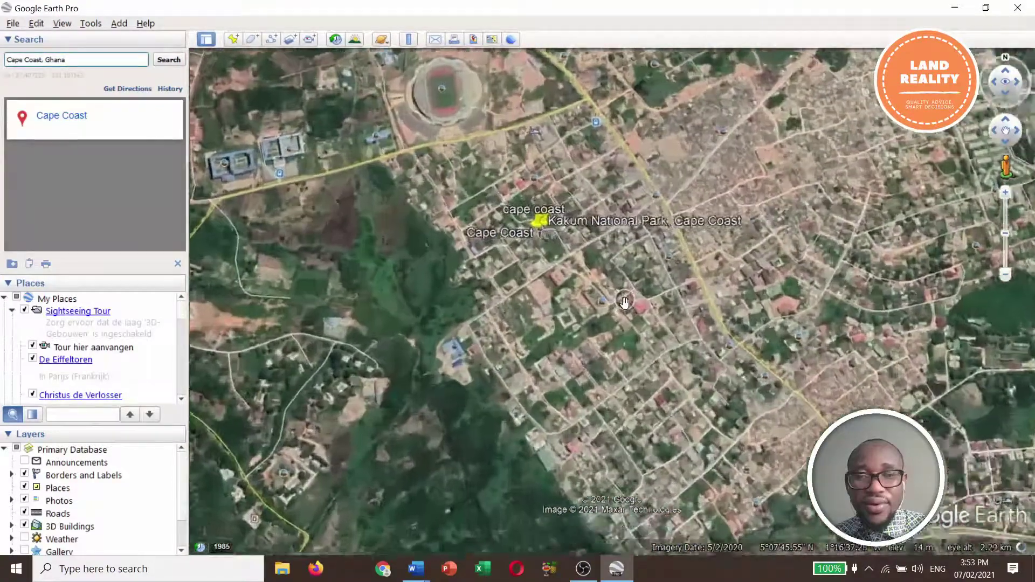
pyautogui.scroll(-2, 624, 301)
pyautogui.scroll(-2, 590, 389)
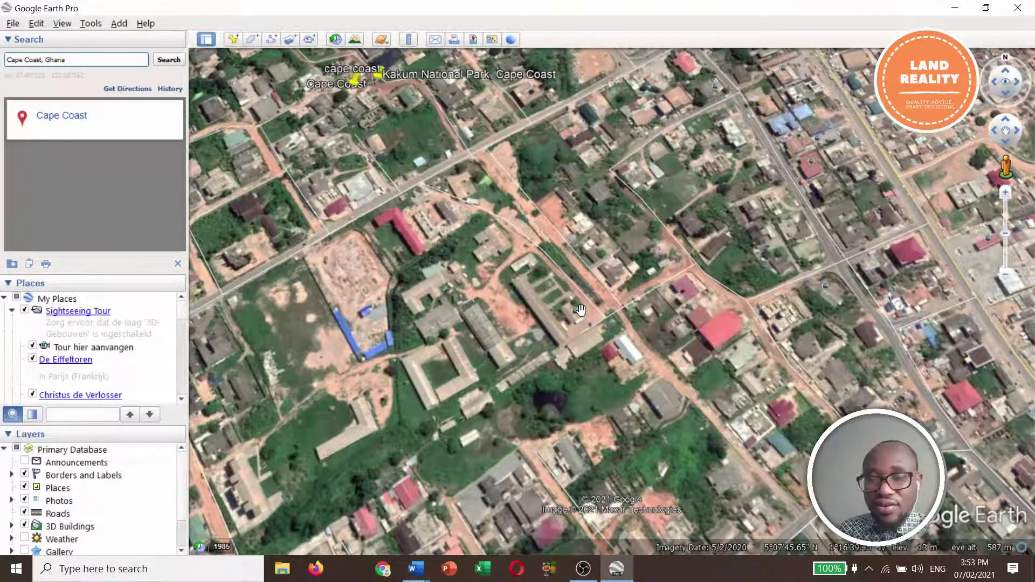
# Step: Look over the Tools and View menus without choosing anything
pyautogui.click(89, 24)
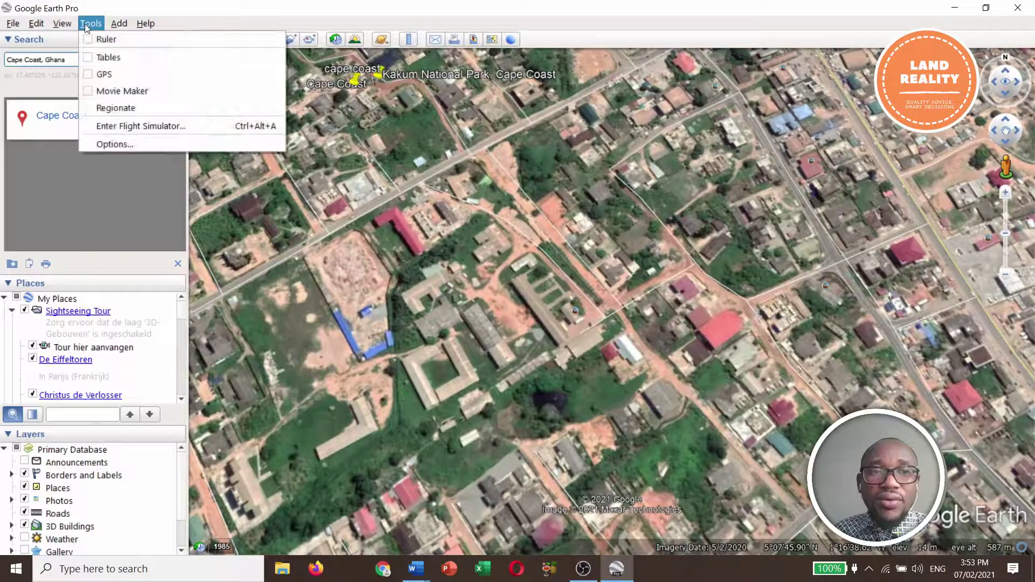
pyautogui.click(62, 24)
pyautogui.click(62, 23)
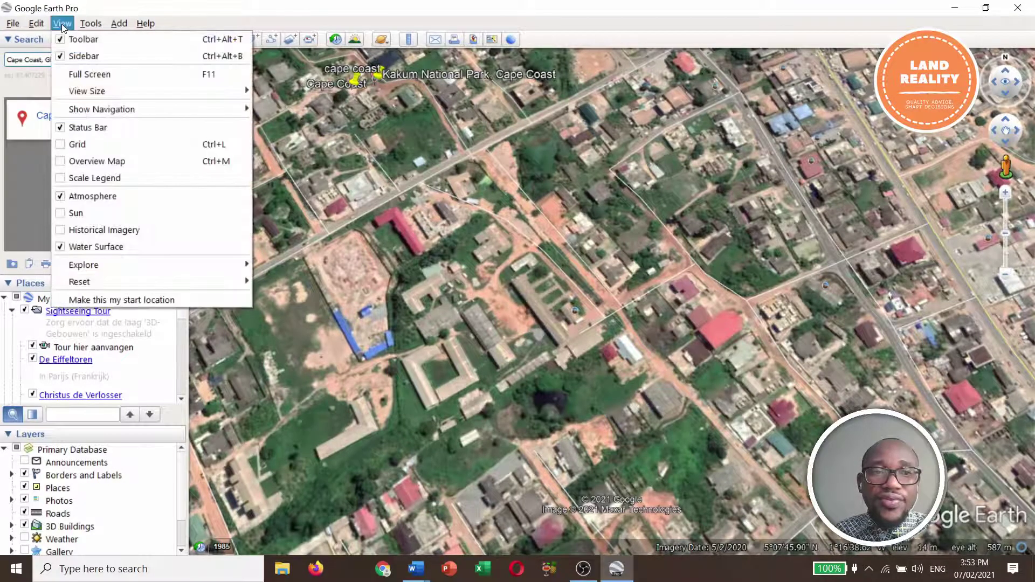
pyautogui.click(62, 24)
pyautogui.click(91, 23)
pyautogui.click(108, 27)
# Step: Add a new folder in Places and name it SHAPES
pyautogui.click(118, 25)
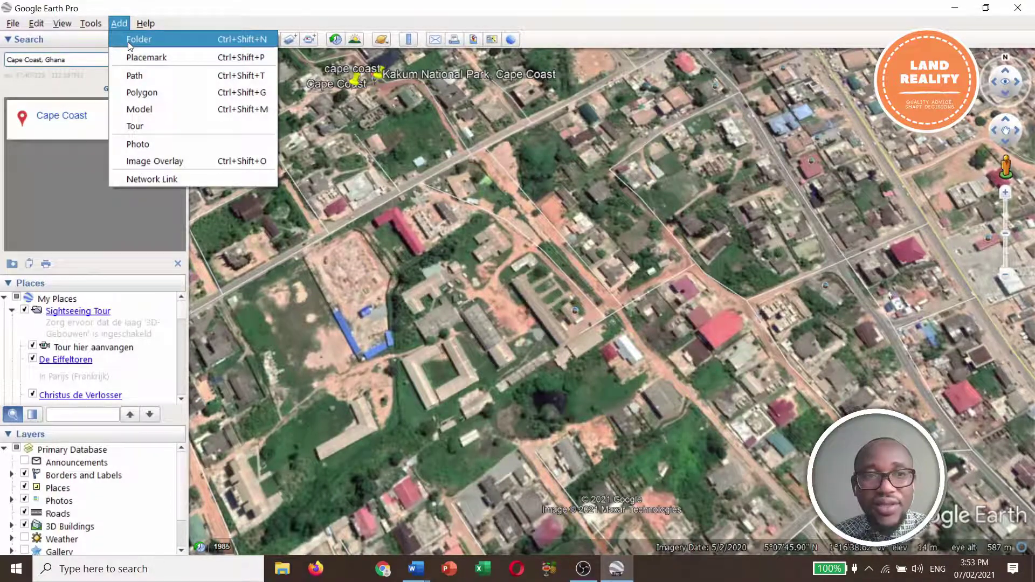
pyautogui.click(129, 39)
pyautogui.click(769, 194)
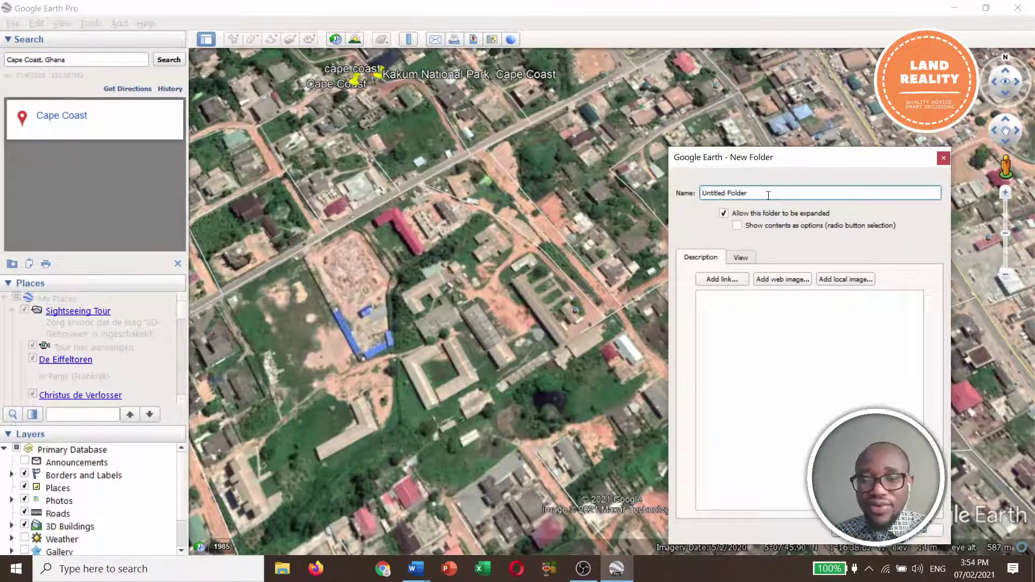
pyautogui.press('BackSpace')
pyautogui.press('BackSpace')
pyautogui.press('BackSpace')
pyautogui.press('BackSpace')
pyautogui.press('BackSpace')
pyautogui.press('BackSpace')
pyautogui.press('BackSpace')
pyautogui.press('BackSpace')
pyautogui.press('BackSpace')
pyautogui.press('BackSpace')
pyautogui.press('BackSpace')
pyautogui.press('BackSpace')
pyautogui.press('BackSpace')
pyautogui.press('BackSpace')
pyautogui.press('BackSpace')
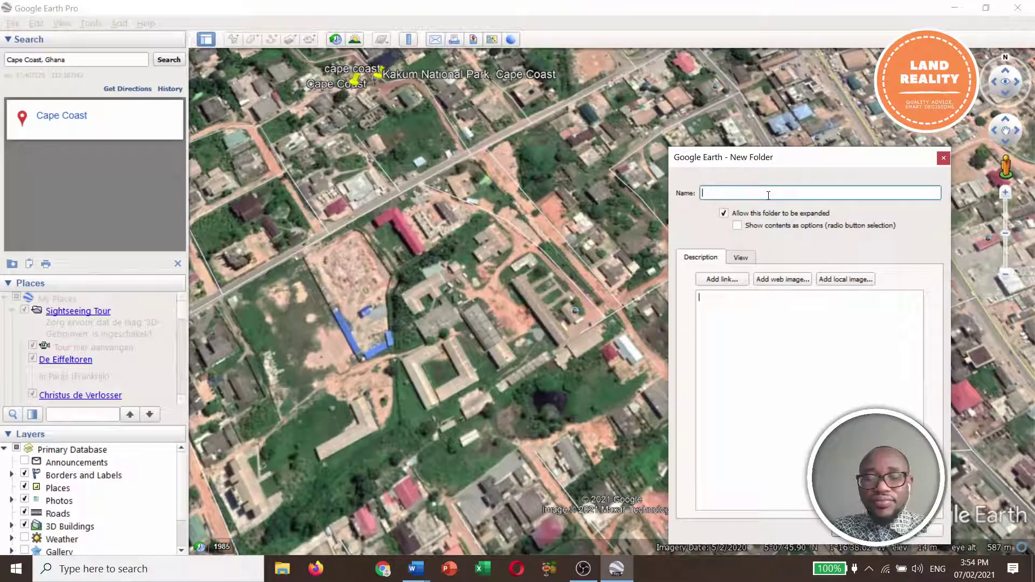
pyautogui.write('SHAP')
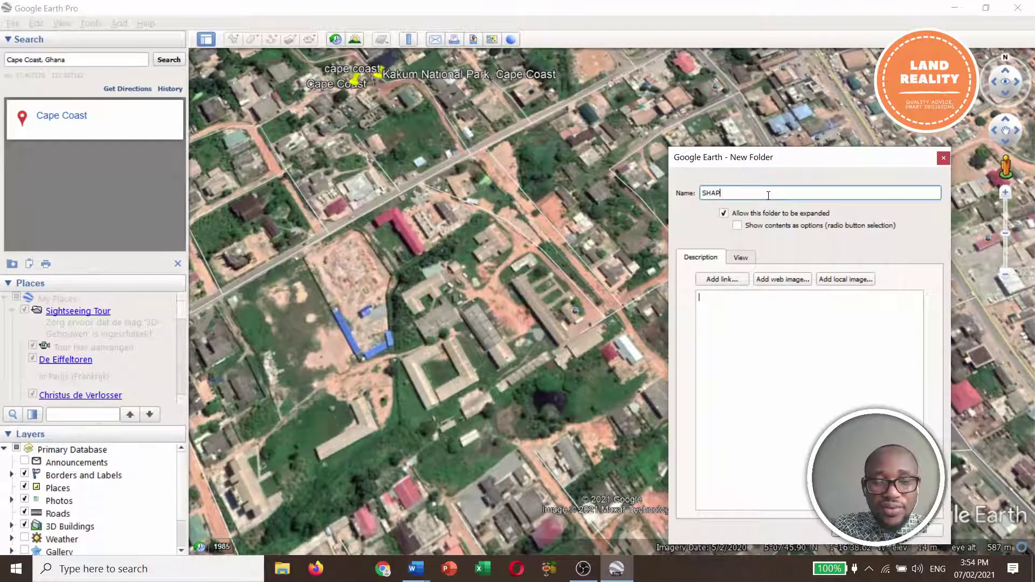
pyautogui.write('RE')
pyautogui.press('BackSpace')
pyautogui.press('BackSpace')
pyautogui.write('ES')
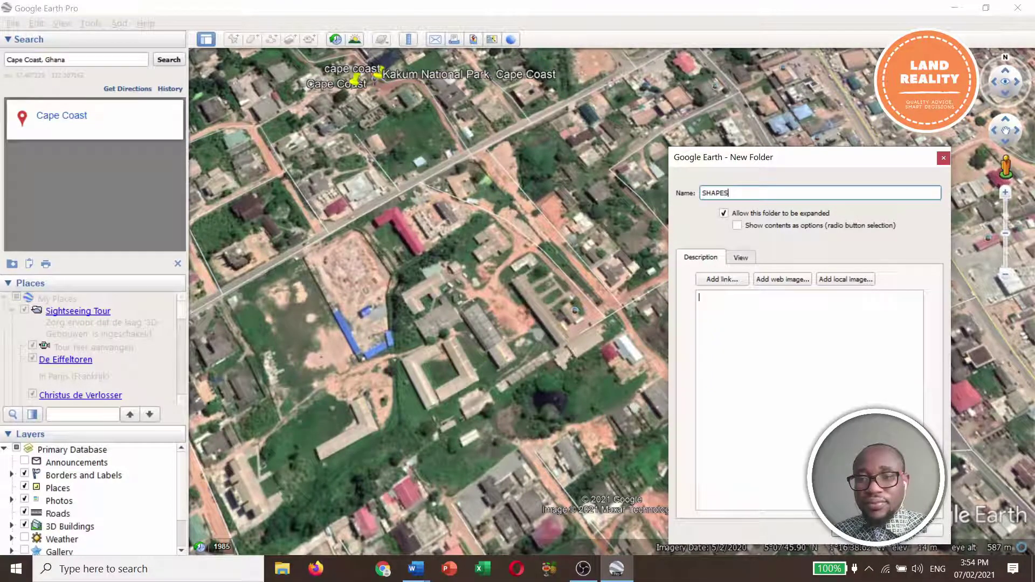
pyautogui.press('Return')
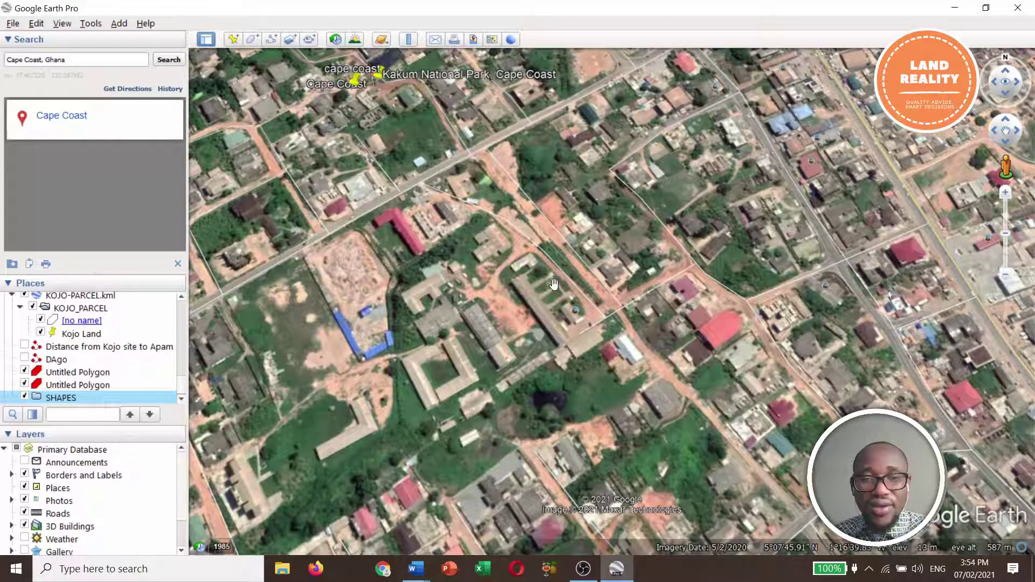
# Step: Start a new polygon named VEGETATION and move its dialog off the map
pyautogui.click(250, 41)
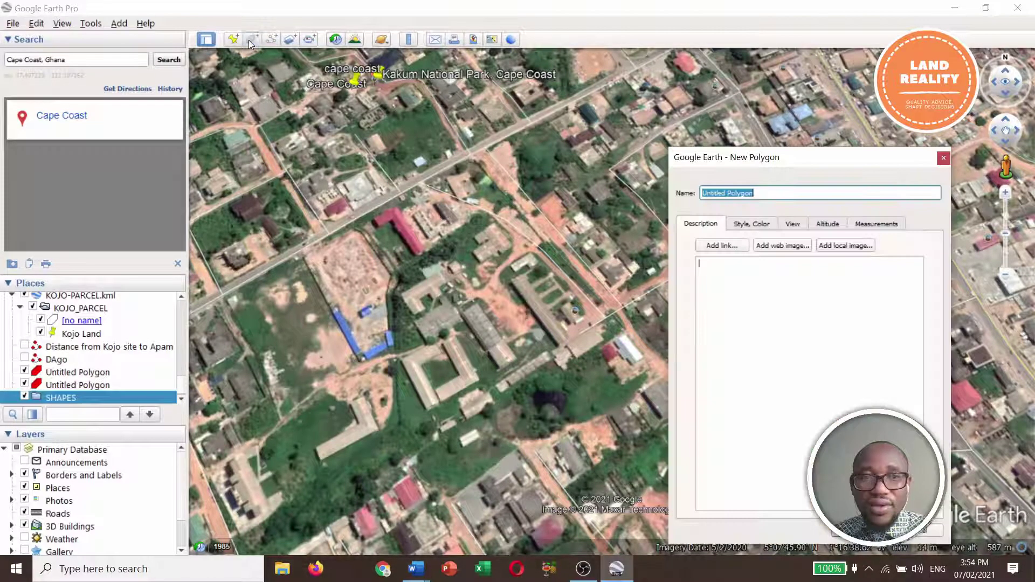
pyautogui.click(770, 195)
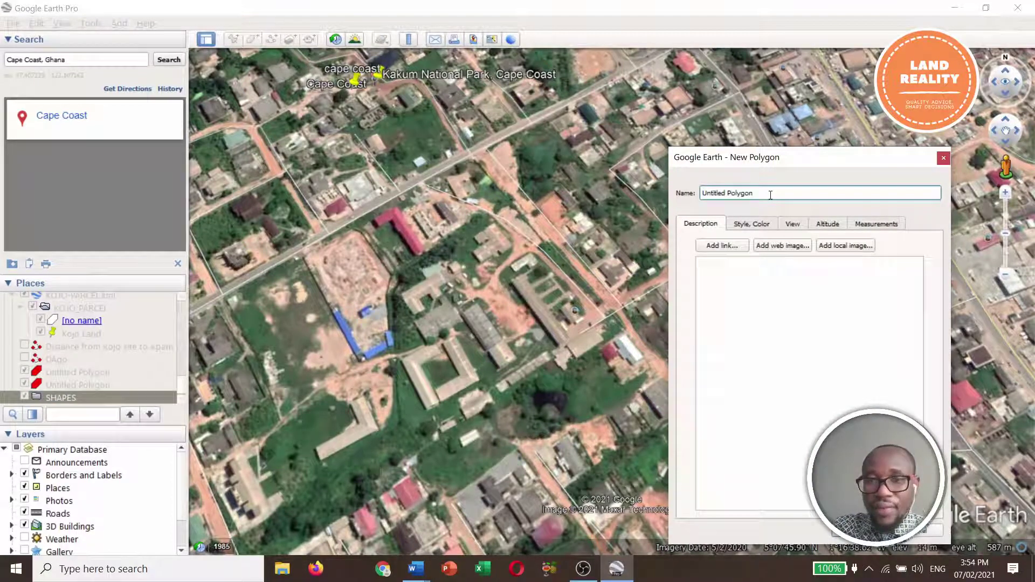
pyautogui.press('BackSpace')
pyautogui.press('BackSpace')
pyautogui.press('BackSpace')
pyautogui.press('BackSpace')
pyautogui.press('BackSpace')
pyautogui.press('BackSpace')
pyautogui.press('BackSpace')
pyautogui.press('BackSpace')
pyautogui.press('BackSpace')
pyautogui.press('BackSpace')
pyautogui.press('BackSpace')
pyautogui.press('BackSpace')
pyautogui.press('BackSpace')
pyautogui.press('BackSpace')
pyautogui.press('BackSpace')
pyautogui.press('BackSpace')
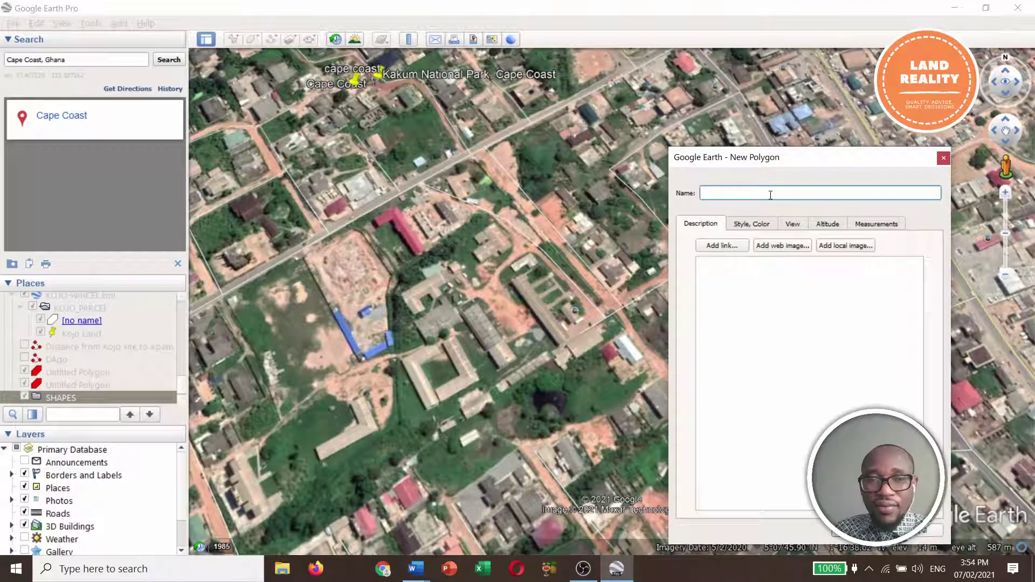
pyautogui.write('VEGETATION')
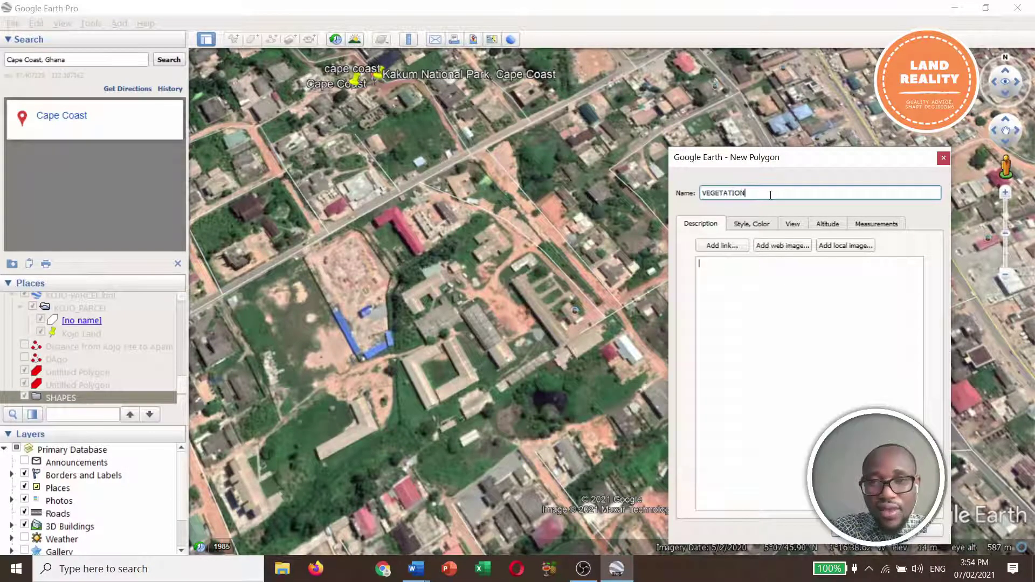
pyautogui.moveTo(804, 160); pyautogui.dragTo(903, 163)
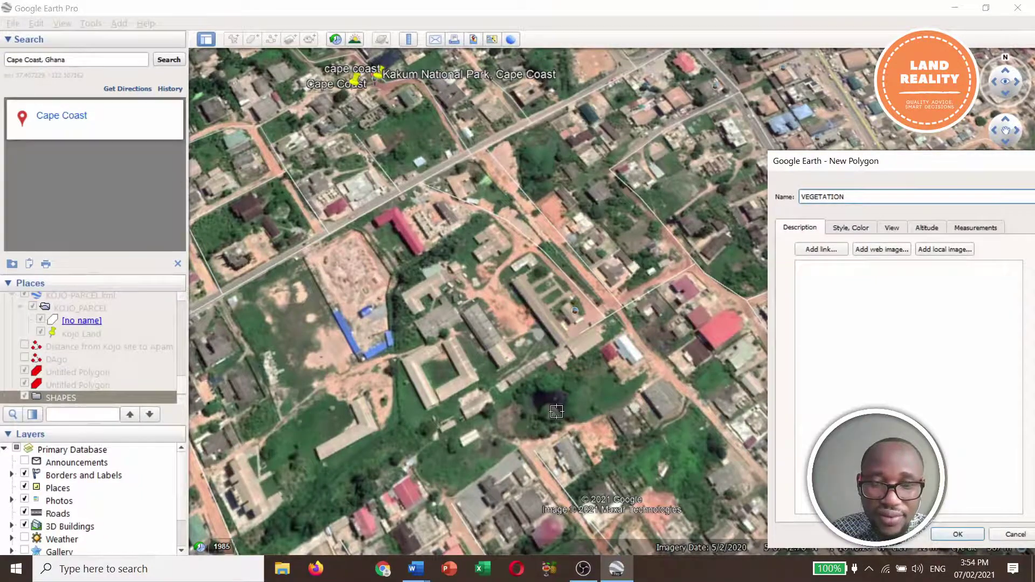
# Step: Outline the tree patch south of the long buildings with nine polygon vertices
pyautogui.scroll(3, 550, 413)
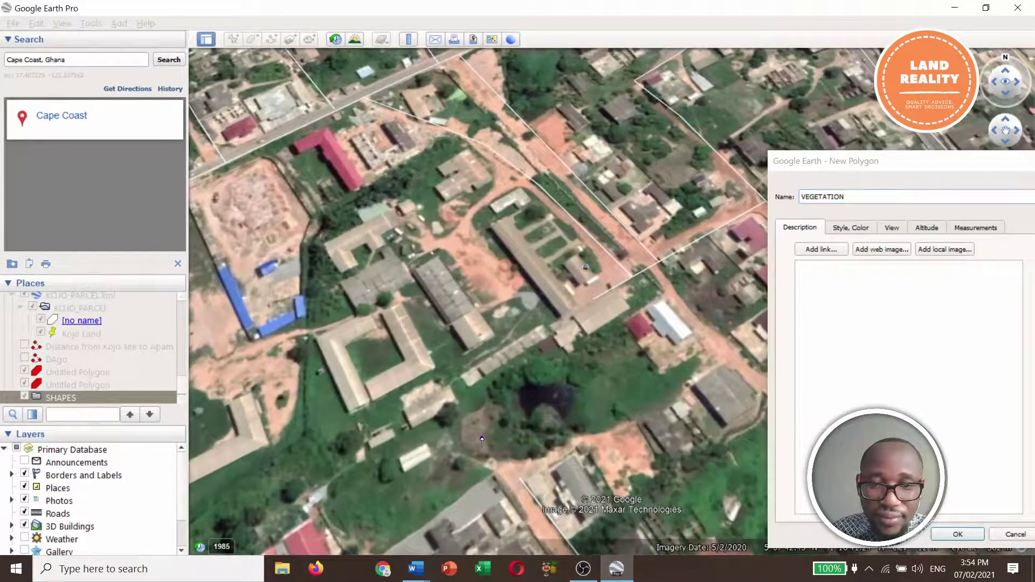
pyautogui.click(481, 434)
pyautogui.click(504, 368)
pyautogui.click(564, 351)
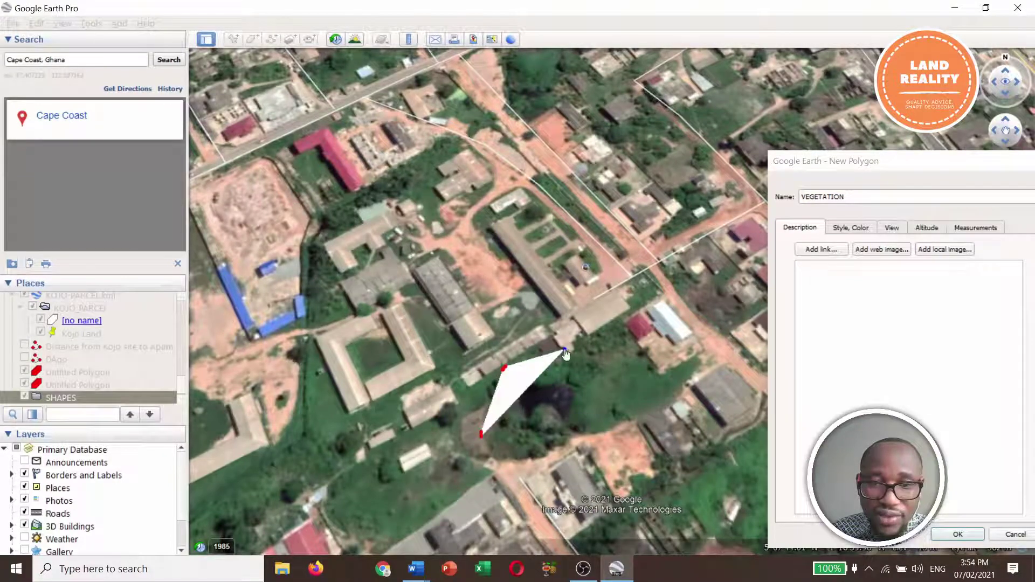
pyautogui.click(619, 324)
pyautogui.click(652, 371)
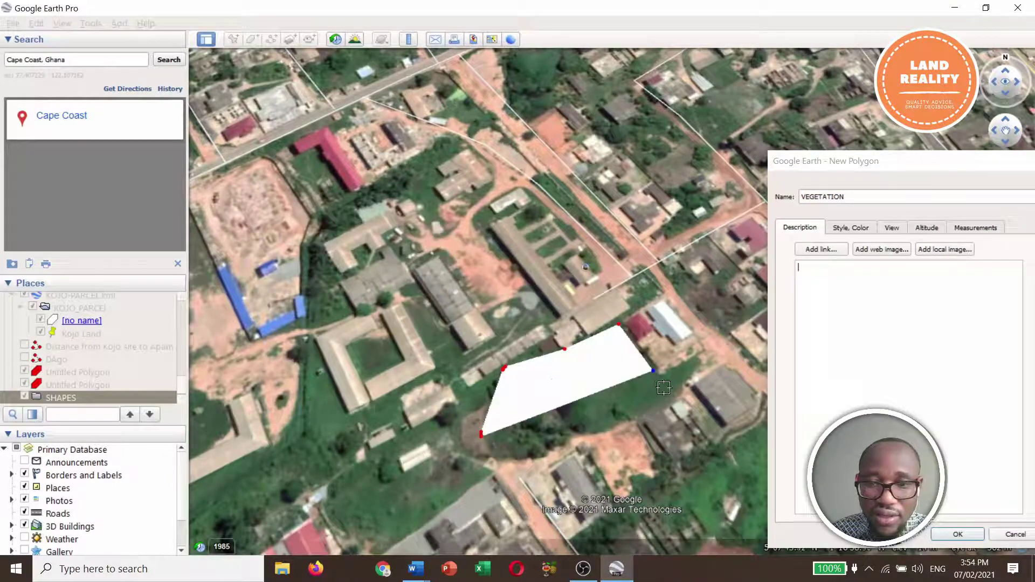
pyautogui.click(664, 402)
pyautogui.click(600, 434)
pyautogui.click(524, 459)
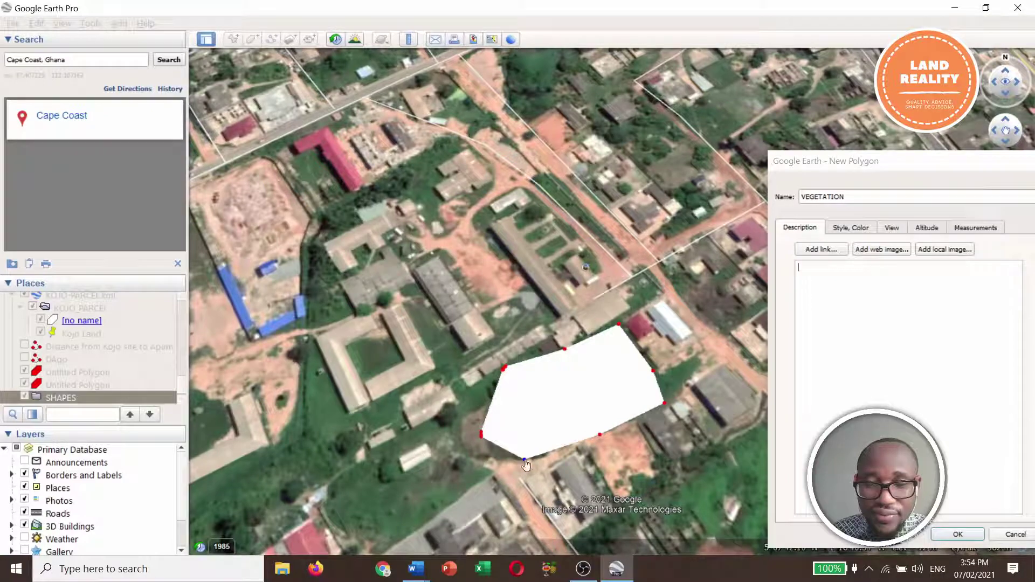
pyautogui.click(486, 461)
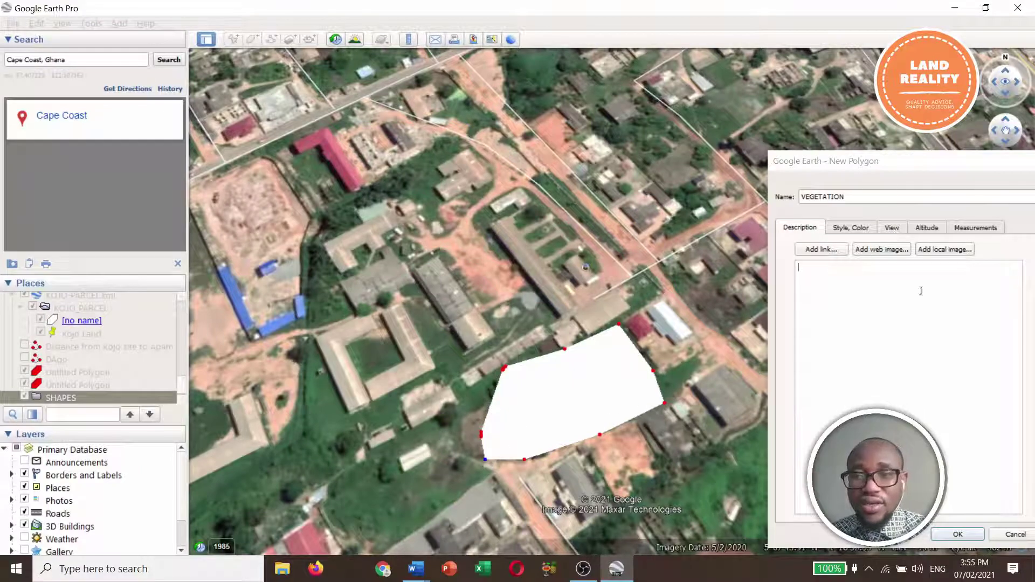
pyautogui.moveTo(958, 165); pyautogui.dragTo(802, 120)
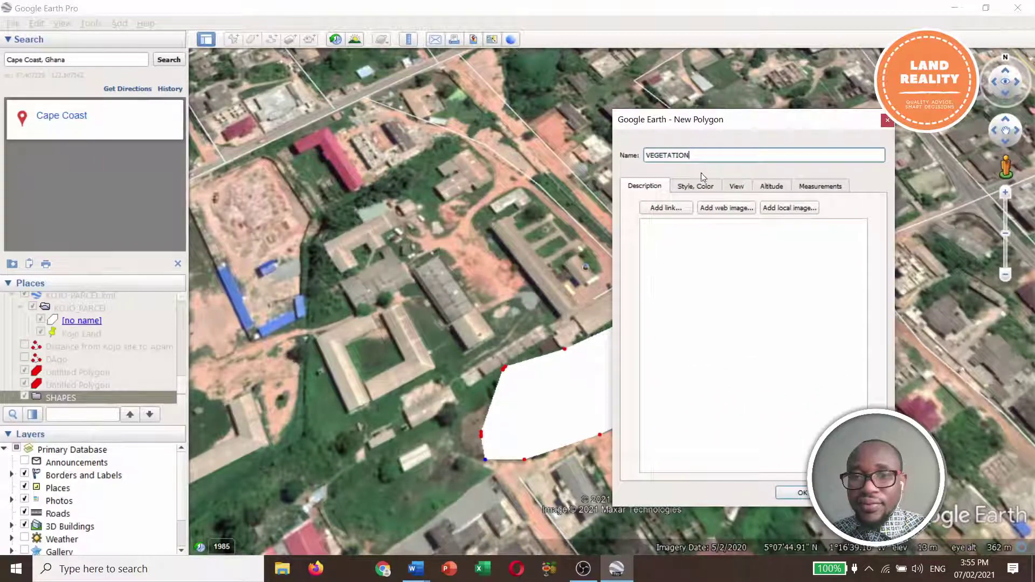
# Step: Set the VEGETATION polygon's area colour to solid red
pyautogui.click(671, 252)
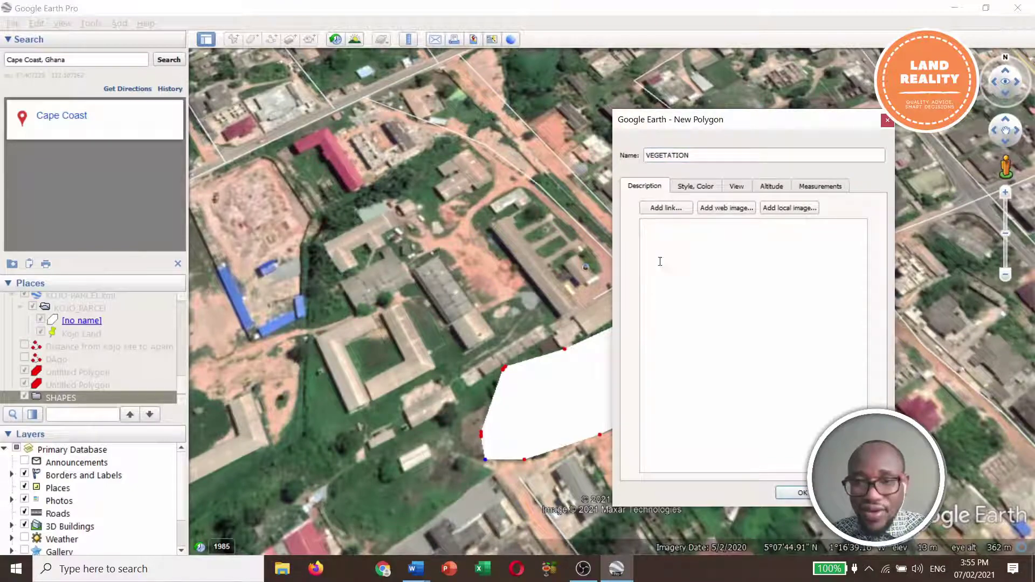
pyautogui.click(685, 185)
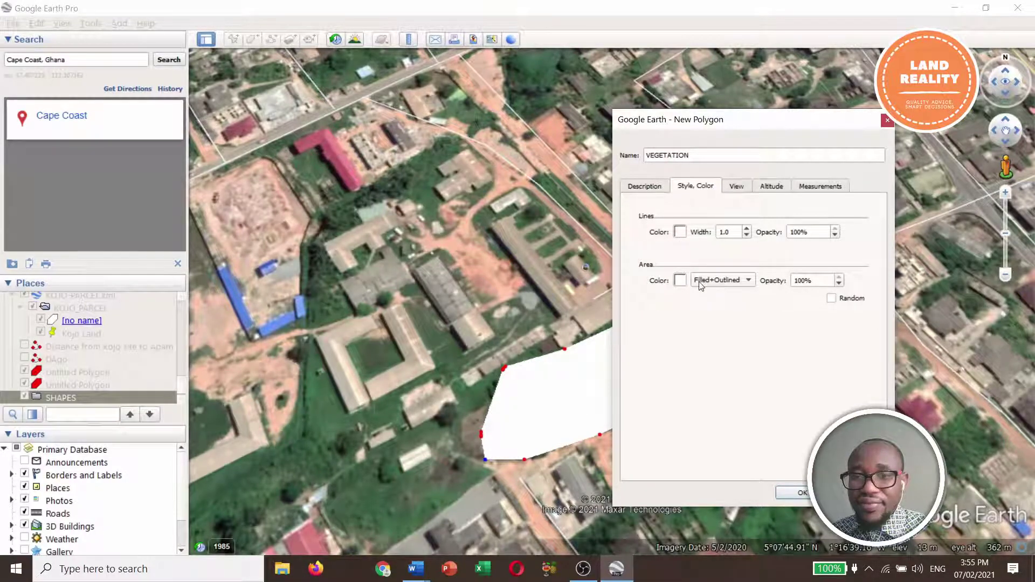
pyautogui.click(680, 281)
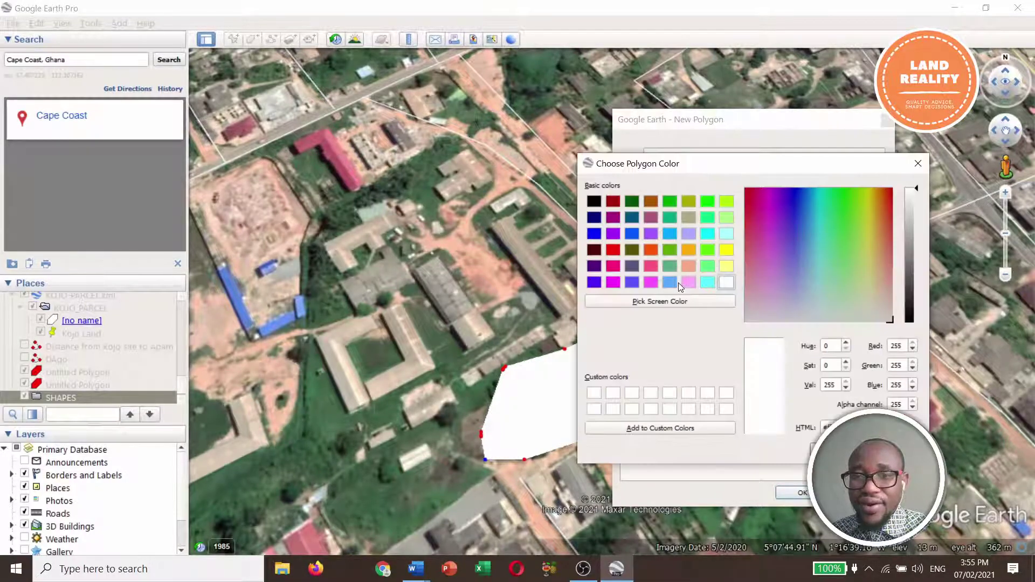
pyautogui.click(614, 249)
pyautogui.click(833, 448)
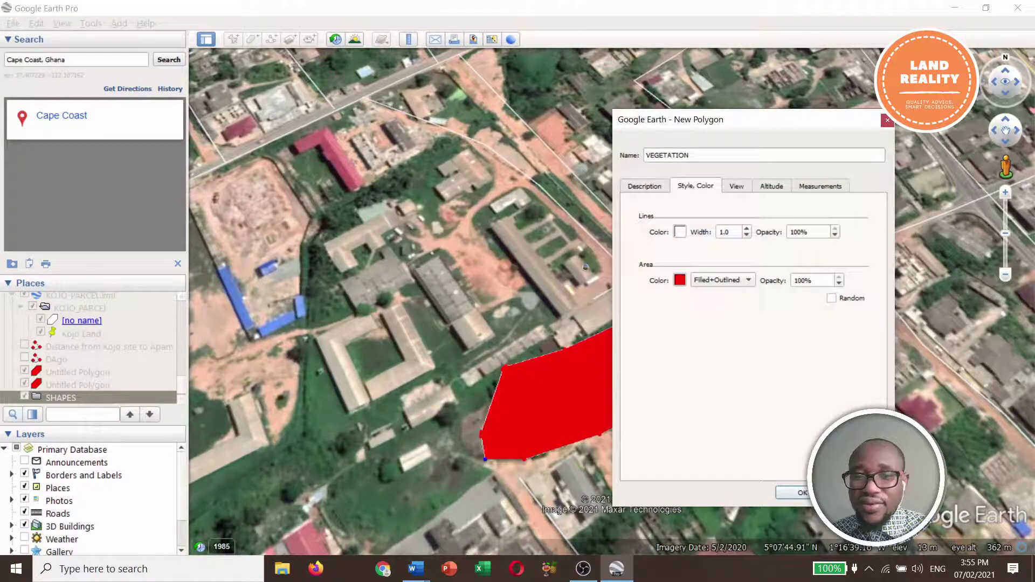
# Step: Make the polygon outline bright green with a width of about 3.1
pyautogui.click(680, 233)
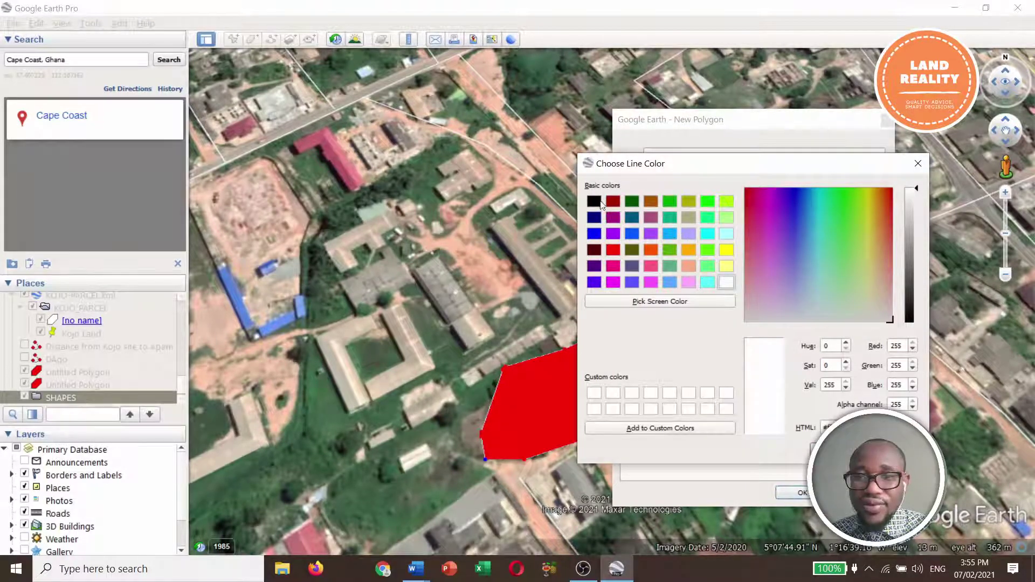
pyautogui.click(709, 205)
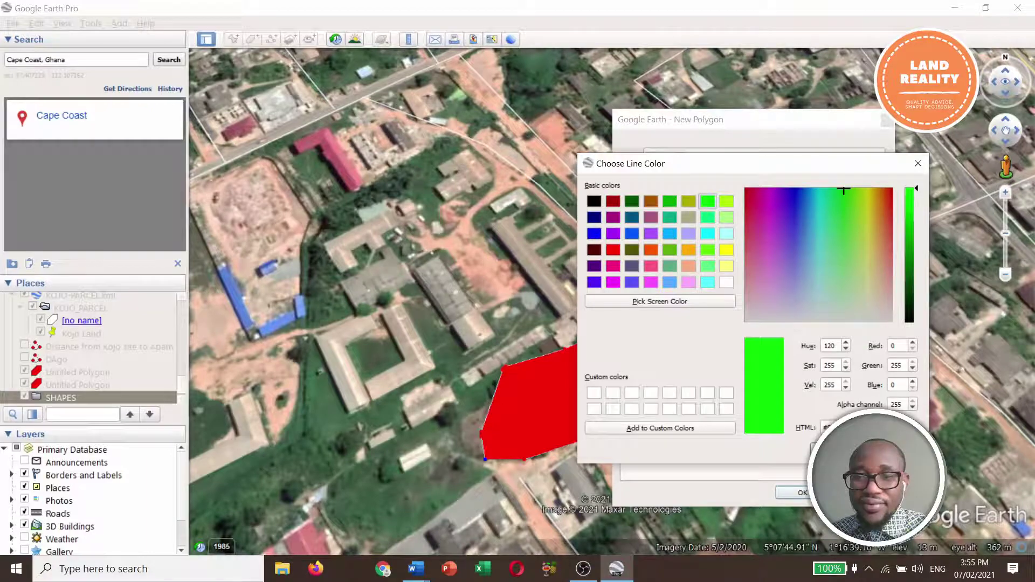
pyautogui.press('Return')
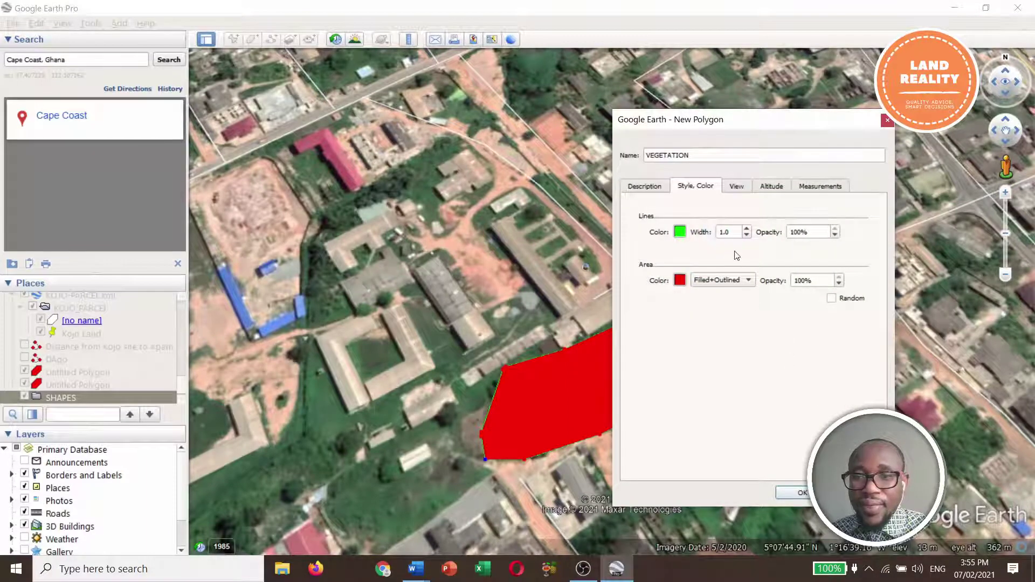
pyautogui.click(747, 231)
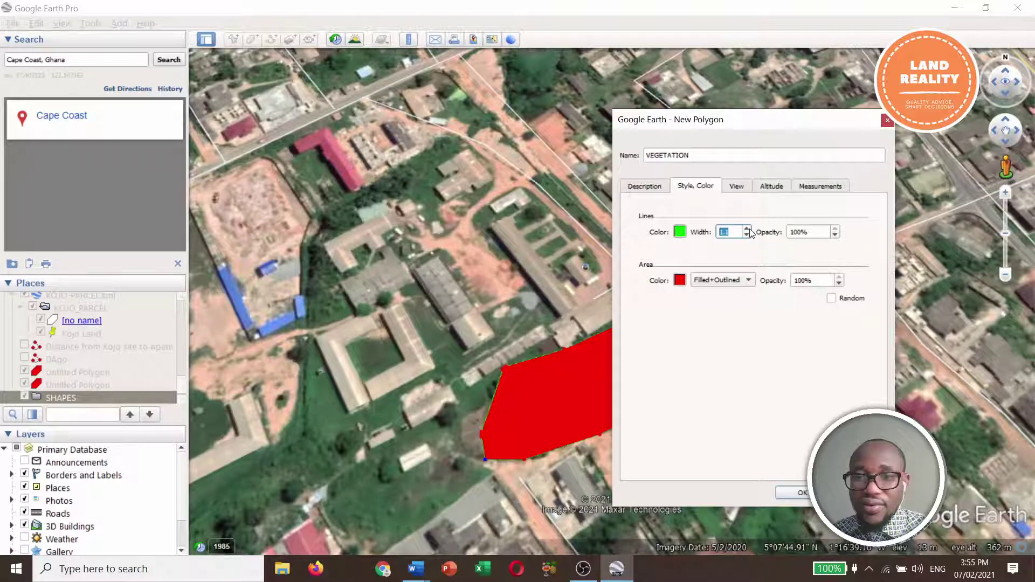
pyautogui.click(747, 229)
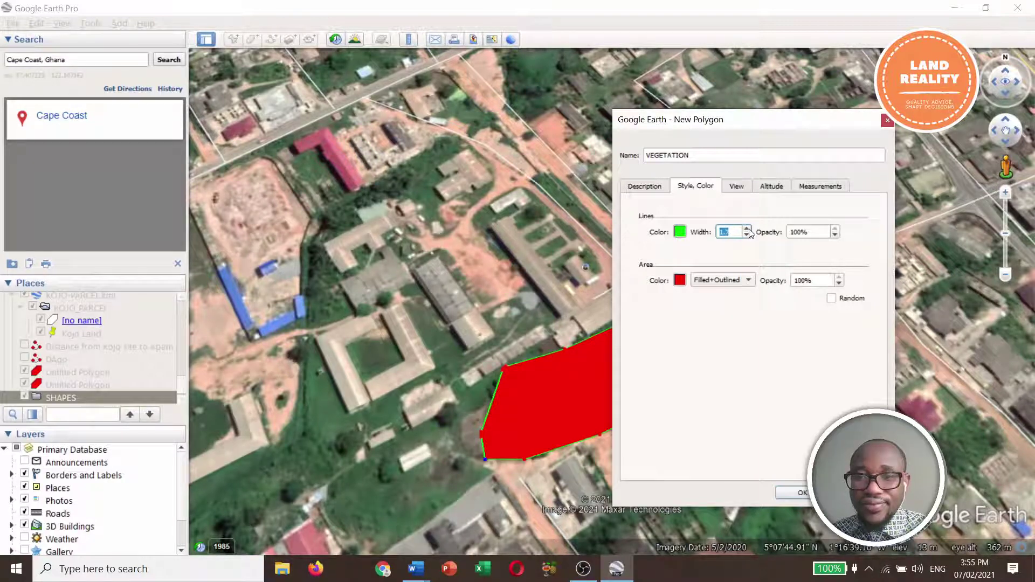
pyautogui.click(748, 229)
pyautogui.click(747, 229)
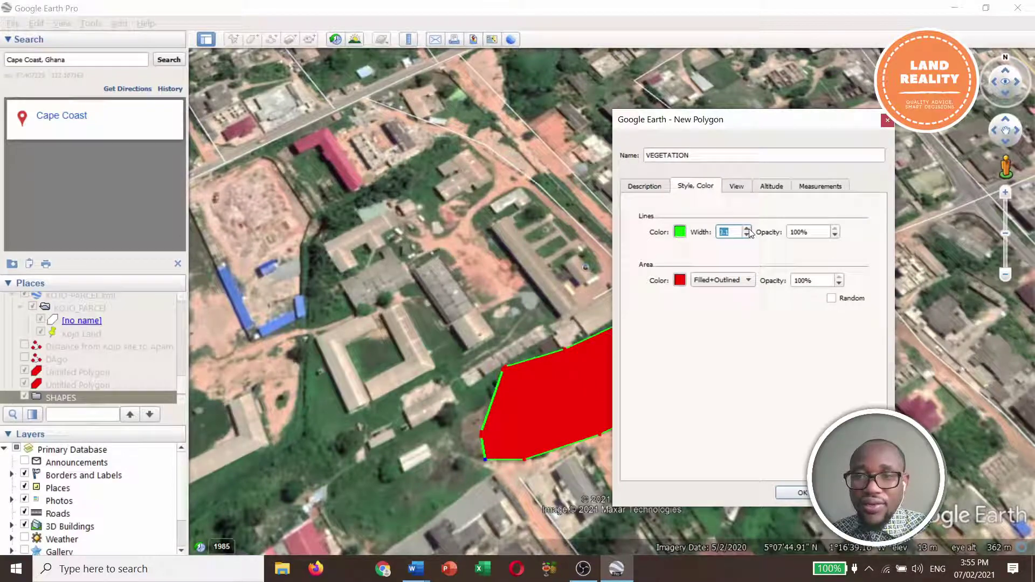
# Step: Show perimeter in Kilometers (0.26) and area in Acres (1.0), then save the polygon
pyautogui.click(736, 186)
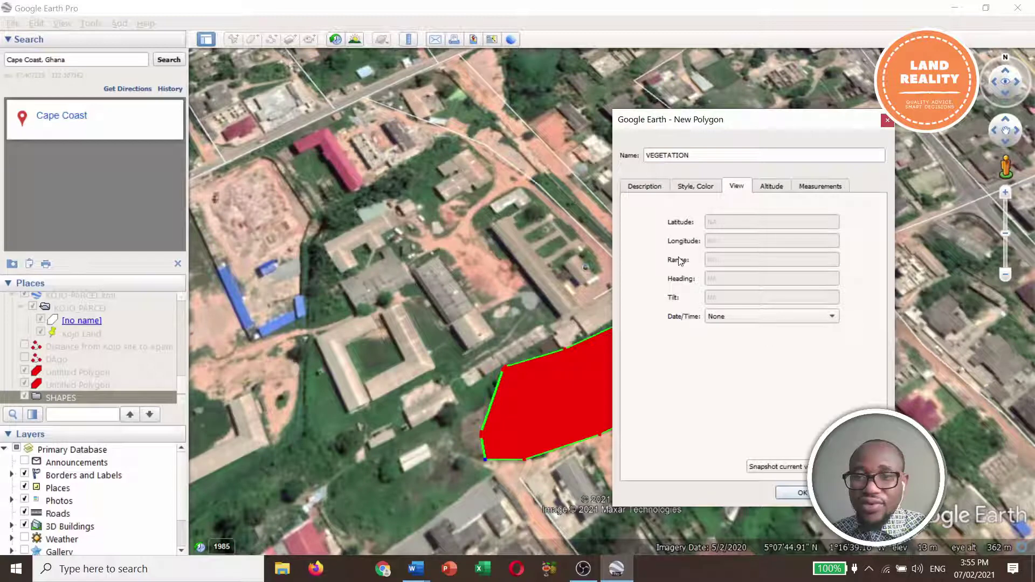
pyautogui.click(775, 188)
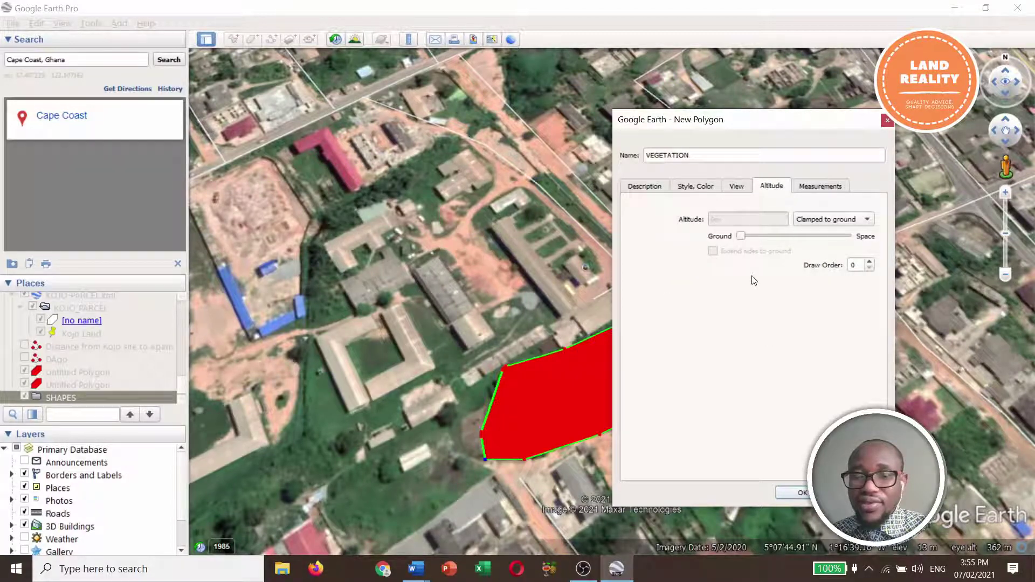
pyautogui.click(822, 186)
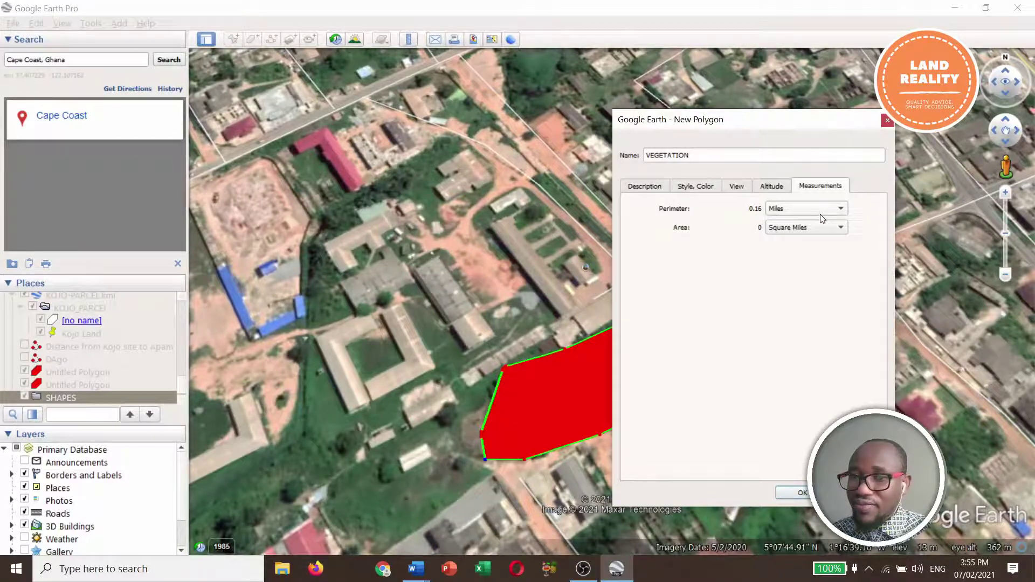
pyautogui.click(845, 210)
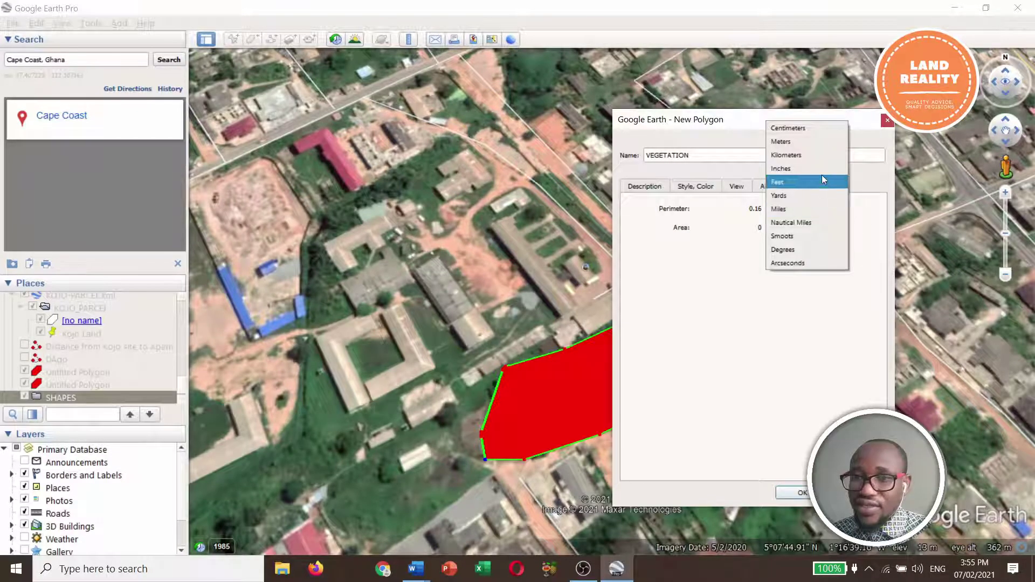
pyautogui.click(806, 155)
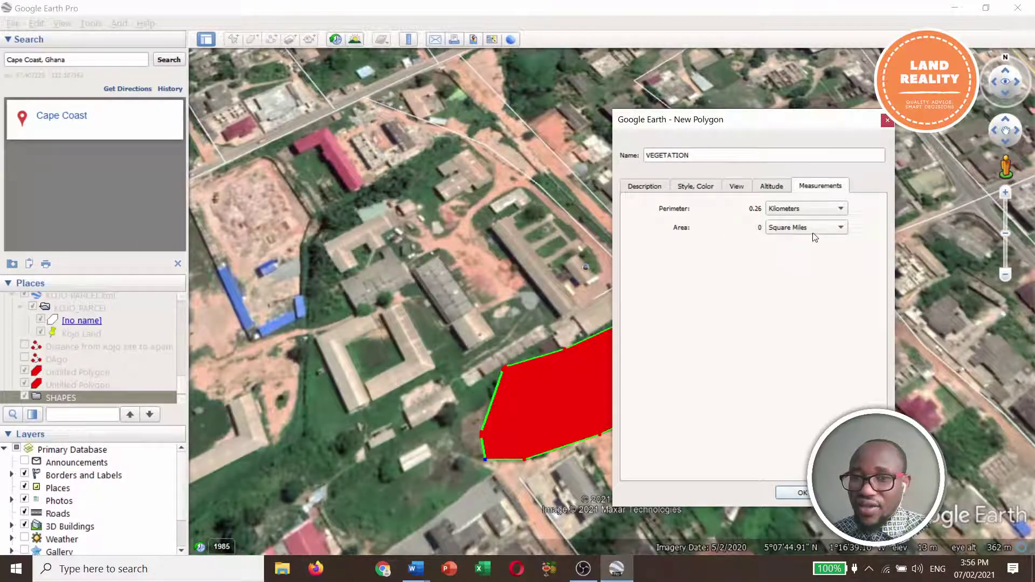
pyautogui.click(841, 227)
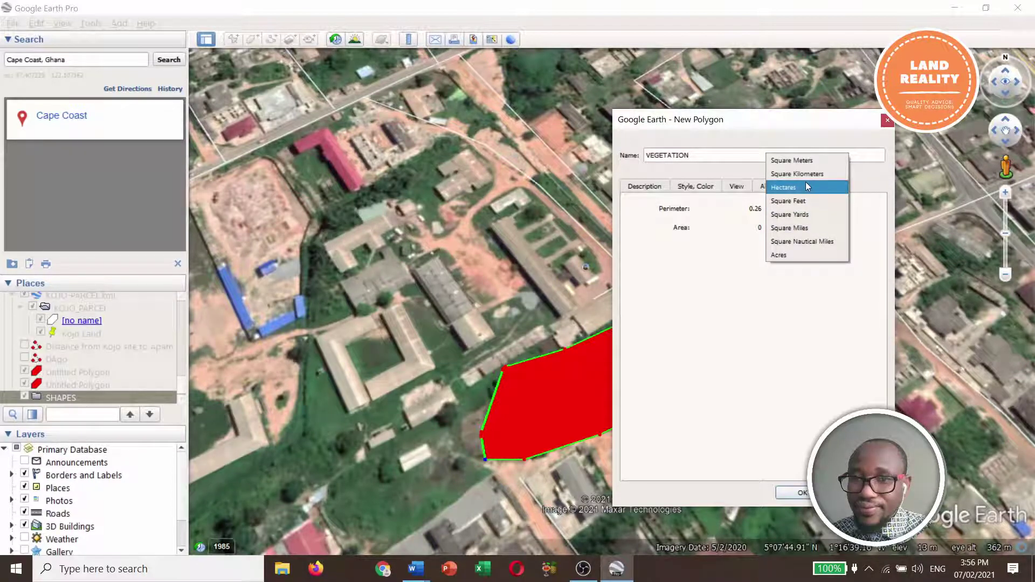
pyautogui.click(792, 255)
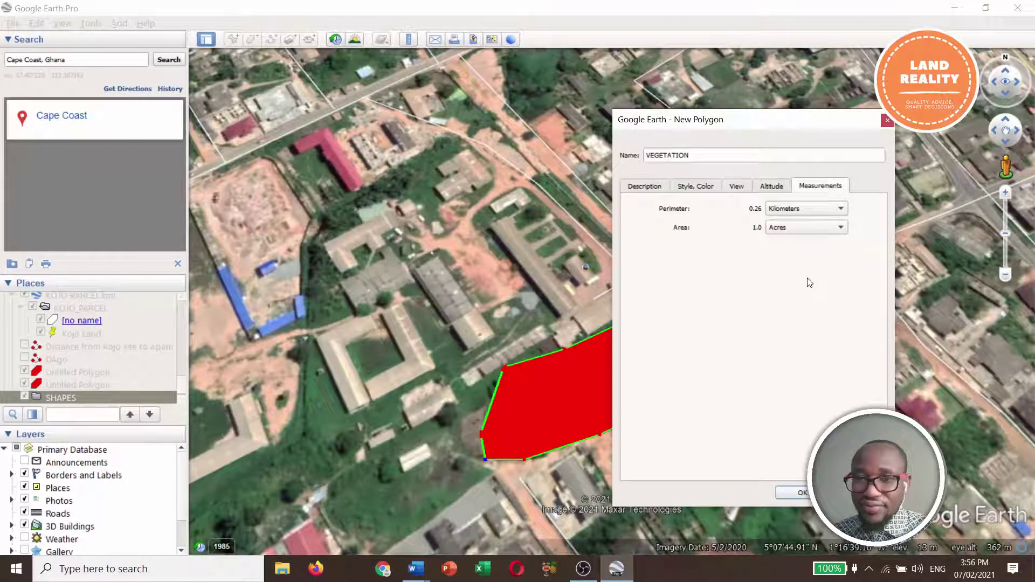
pyautogui.click(796, 492)
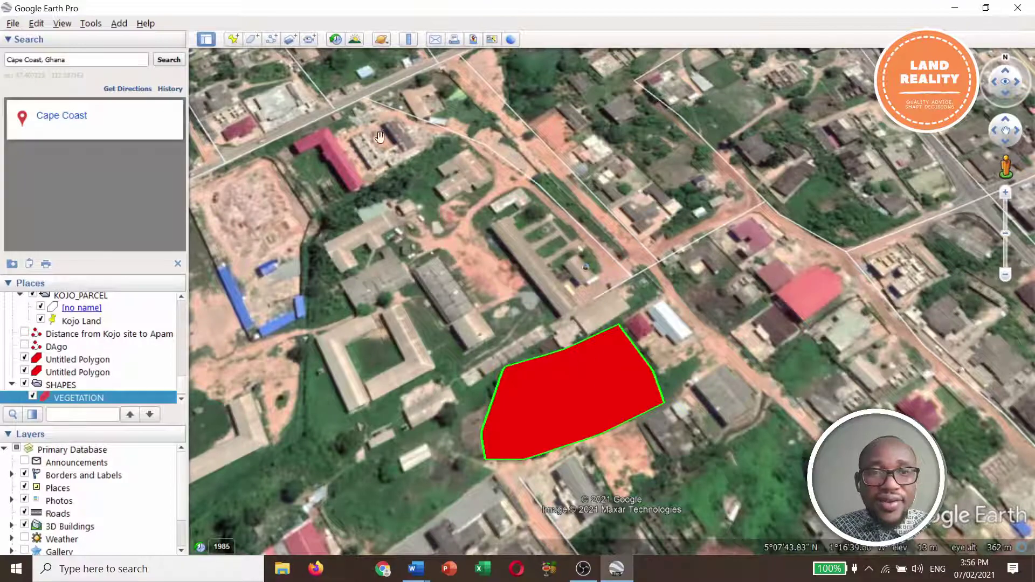
# Step: Add a placemark beside the long red-roofed building and name it P2
pyautogui.click(233, 40)
pyautogui.moveTo(757, 121); pyautogui.dragTo(844, 130)
pyautogui.moveTo(614, 296); pyautogui.dragTo(416, 186)
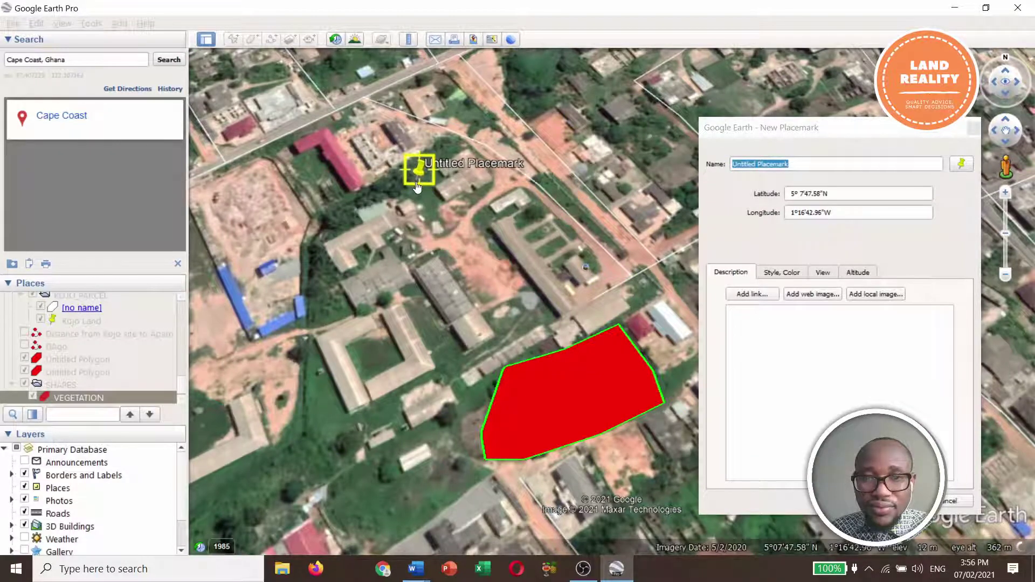
pyautogui.click(802, 164)
pyautogui.press('BackSpace')
pyautogui.press('BackSpace')
pyautogui.press('BackSpace')
pyautogui.press('BackSpace')
pyautogui.press('BackSpace')
pyautogui.press('BackSpace')
pyautogui.press('BackSpace')
pyautogui.press('BackSpace')
pyautogui.press('BackSpace')
pyautogui.press('BackSpace')
pyautogui.press('BackSpace')
pyautogui.press('BackSpace')
pyautogui.press('BackSpace')
pyautogui.press('BackSpace')
pyautogui.press('BackSpace')
pyautogui.press('BackSpace')
pyautogui.press('BackSpace')
pyautogui.press('BackSpace')
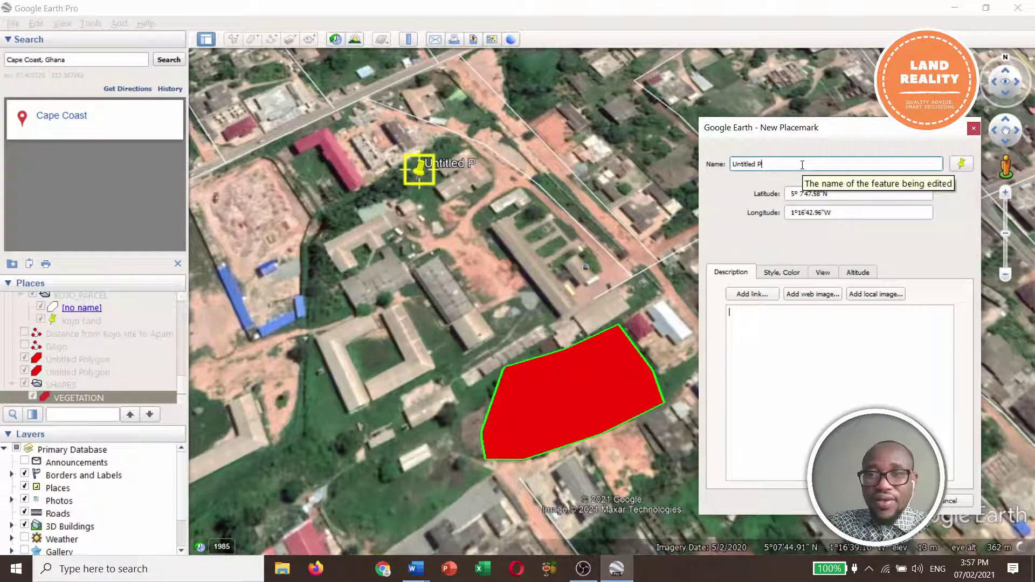
pyautogui.write('P2')
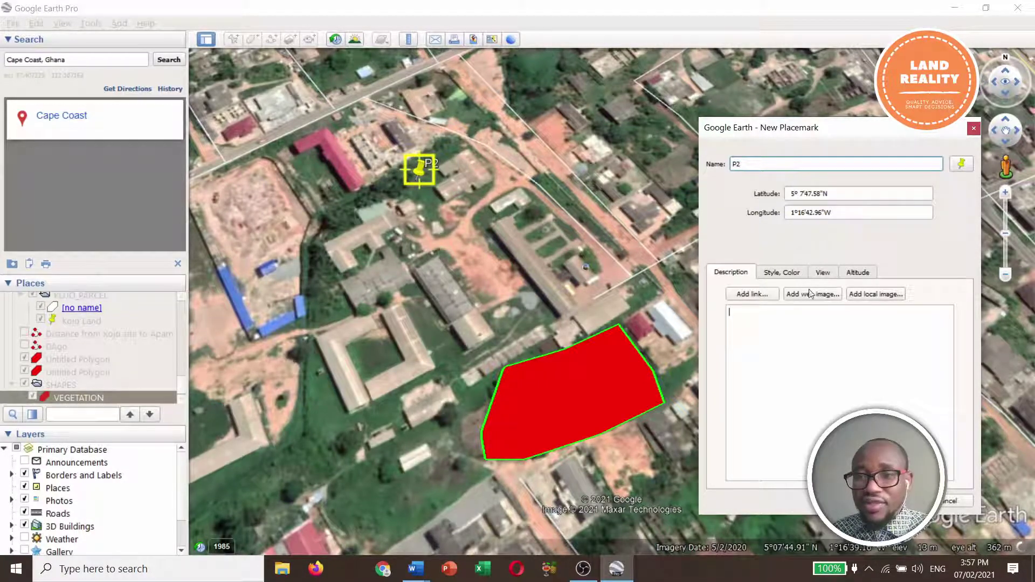
# Step: Review the P2 placemark's Style, View and Altitude tabs, then save it
pyautogui.click(780, 273)
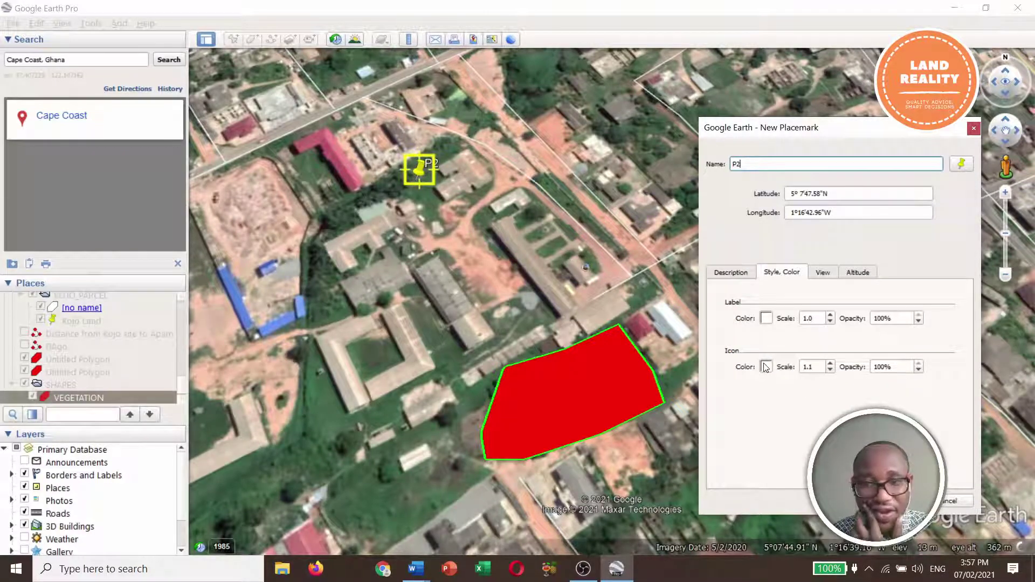
pyautogui.click(831, 276)
pyautogui.click(866, 274)
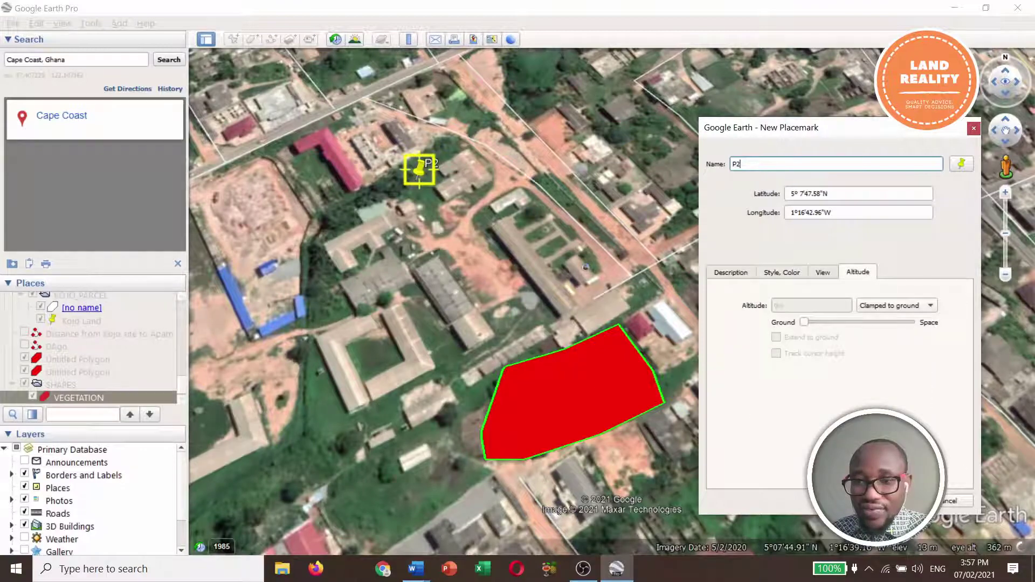
pyautogui.press('Return')
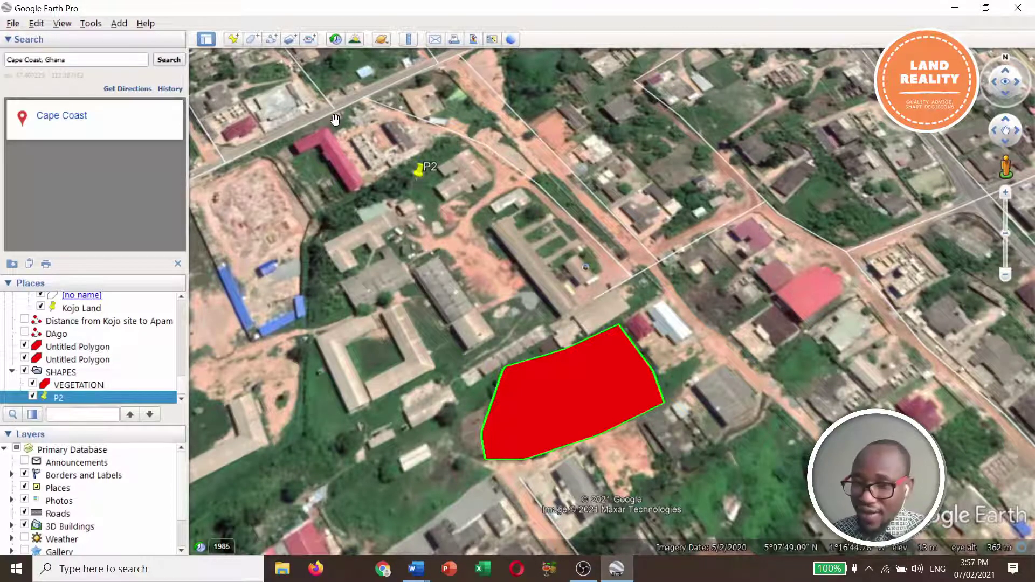
# Step: Start a new path and place its first point on the road
pyautogui.click(272, 39)
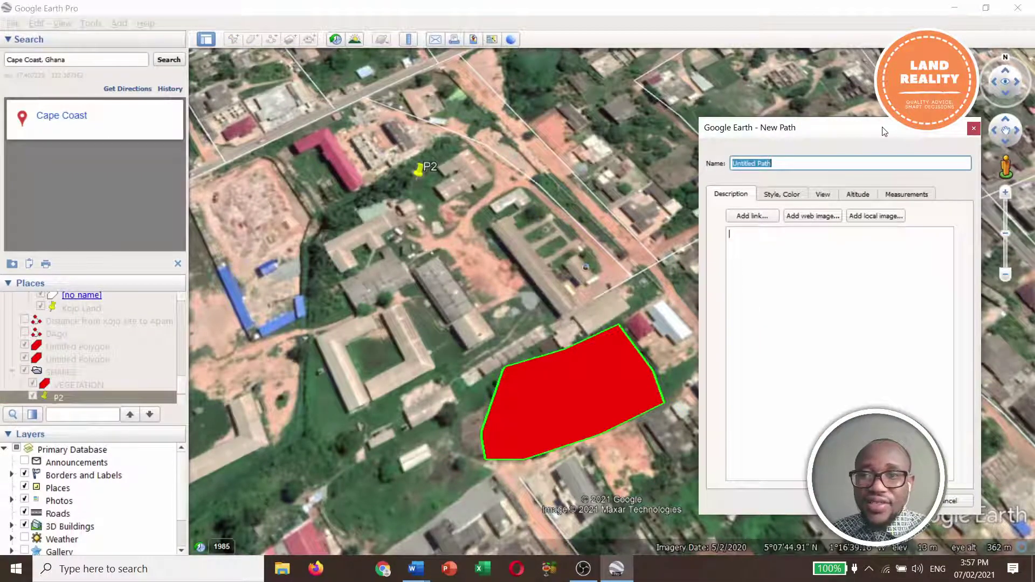
pyautogui.moveTo(891, 165); pyautogui.dragTo(386, 186)
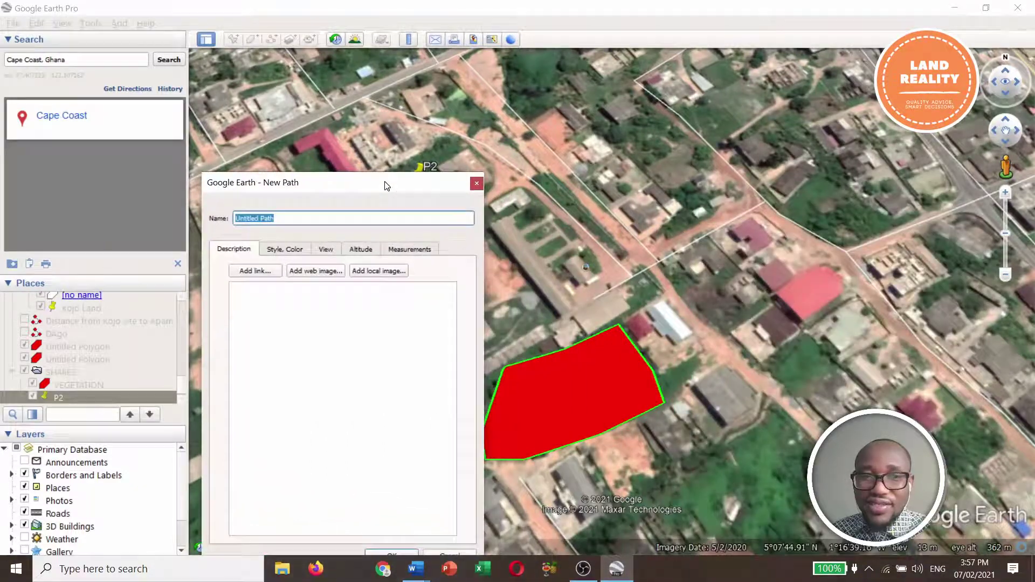
pyautogui.click(456, 60)
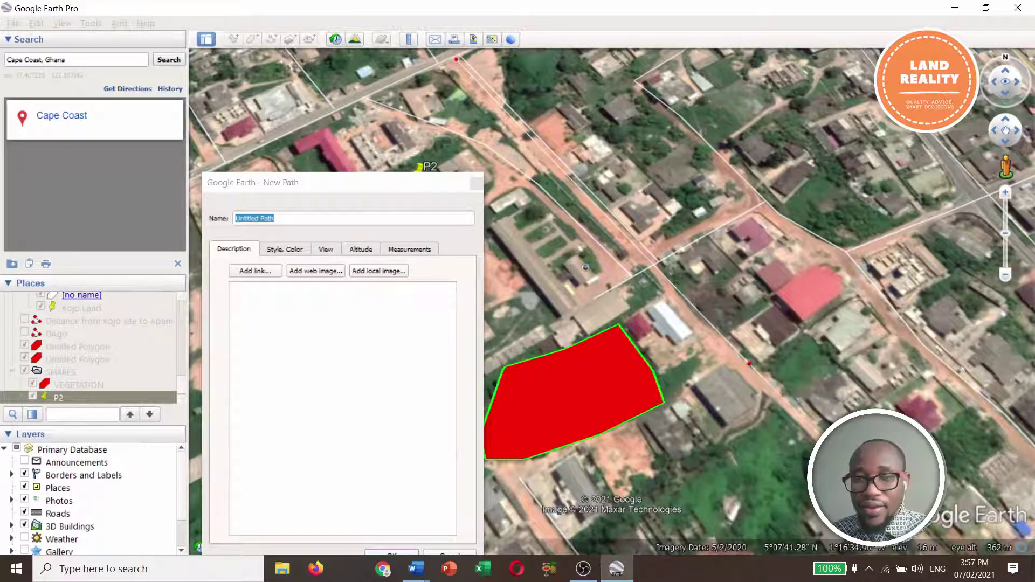
pyautogui.click(378, 181)
pyautogui.moveTo(397, 188); pyautogui.dragTo(397, 154)
# Step: Rename the path to ROAD and bring up its line style settings
pyautogui.click(296, 183)
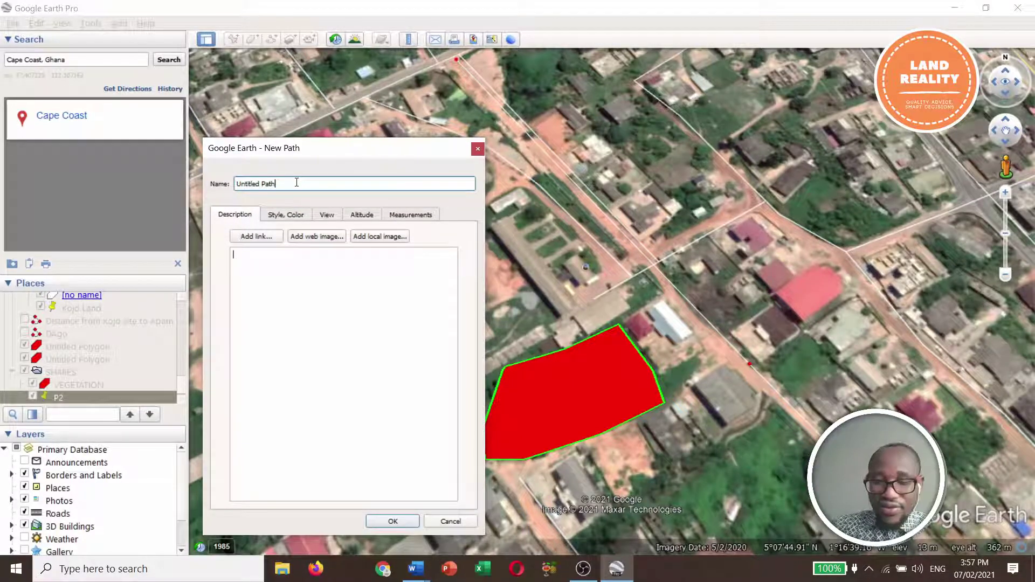
pyautogui.press('BackSpace')
pyautogui.press('BackSpace')
pyautogui.press('BackSpace')
pyautogui.press('BackSpace')
pyautogui.press('BackSpace')
pyautogui.press('BackSpace')
pyautogui.press('BackSpace')
pyautogui.press('BackSpace')
pyautogui.press('BackSpace')
pyautogui.press('BackSpace')
pyautogui.press('BackSpace')
pyautogui.press('BackSpace')
pyautogui.write('ROAD')
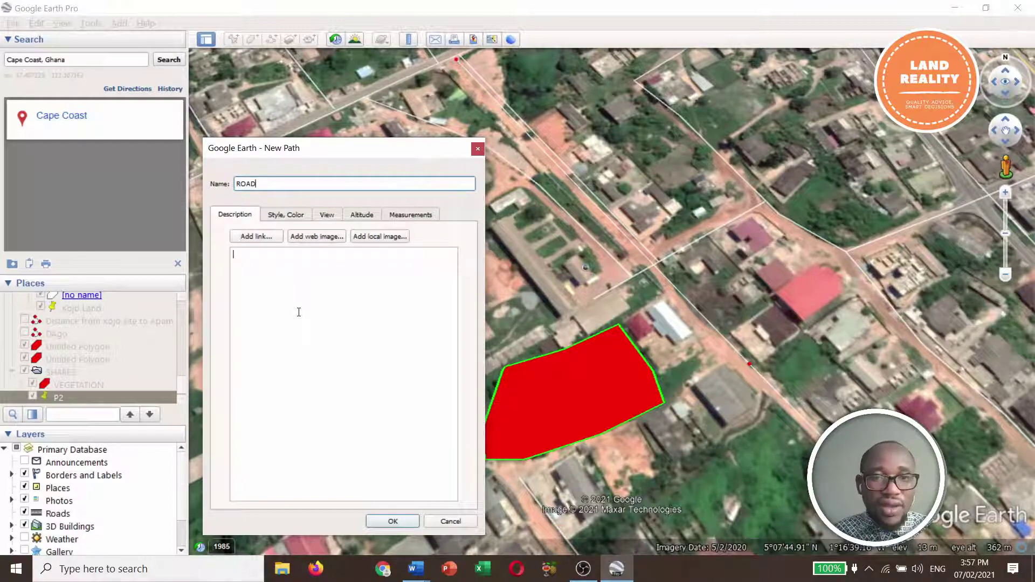
pyautogui.click(265, 268)
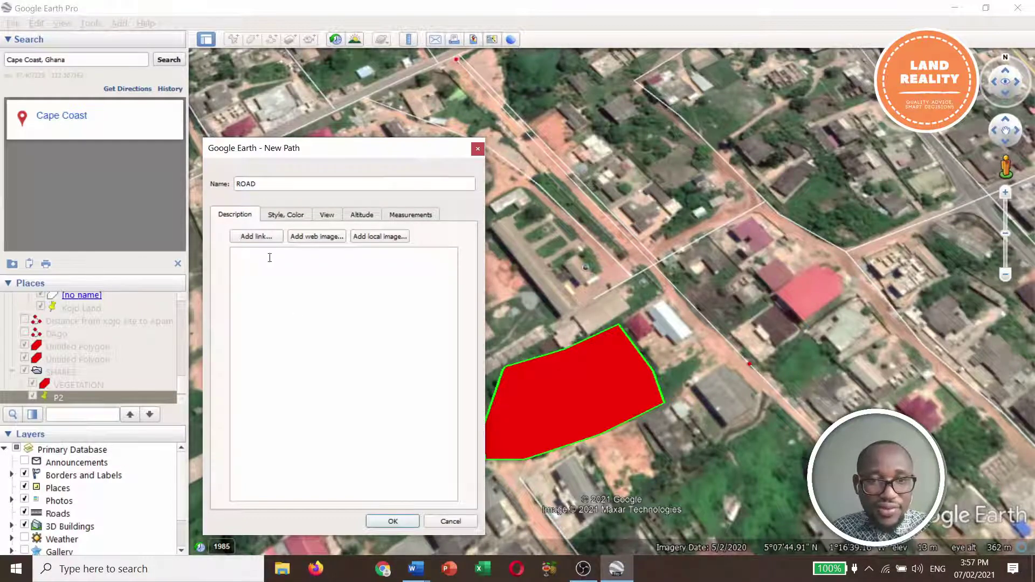
pyautogui.click(293, 215)
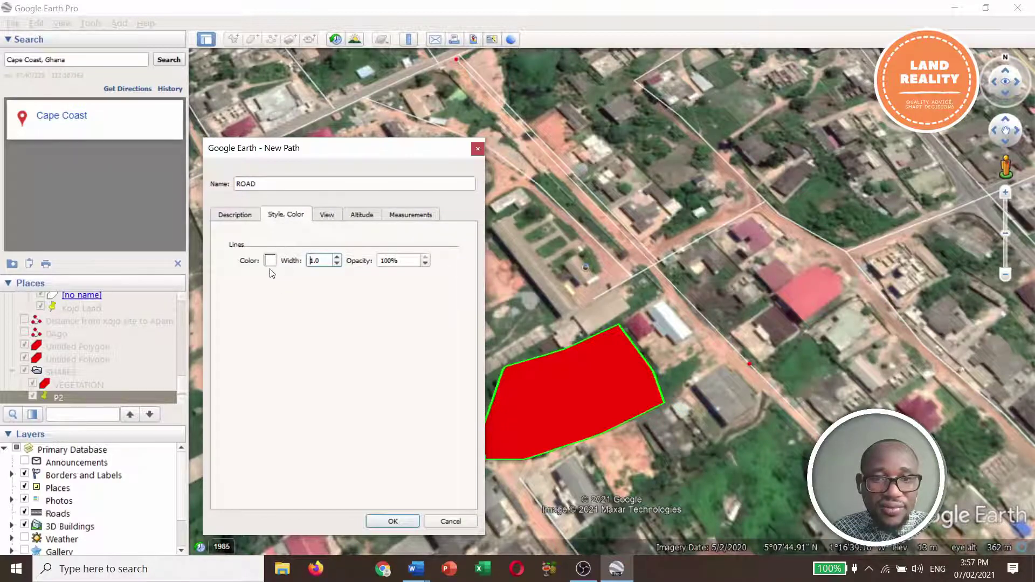
# Step: Make the ROAD line light cyan and increase its width
pyautogui.click(270, 262)
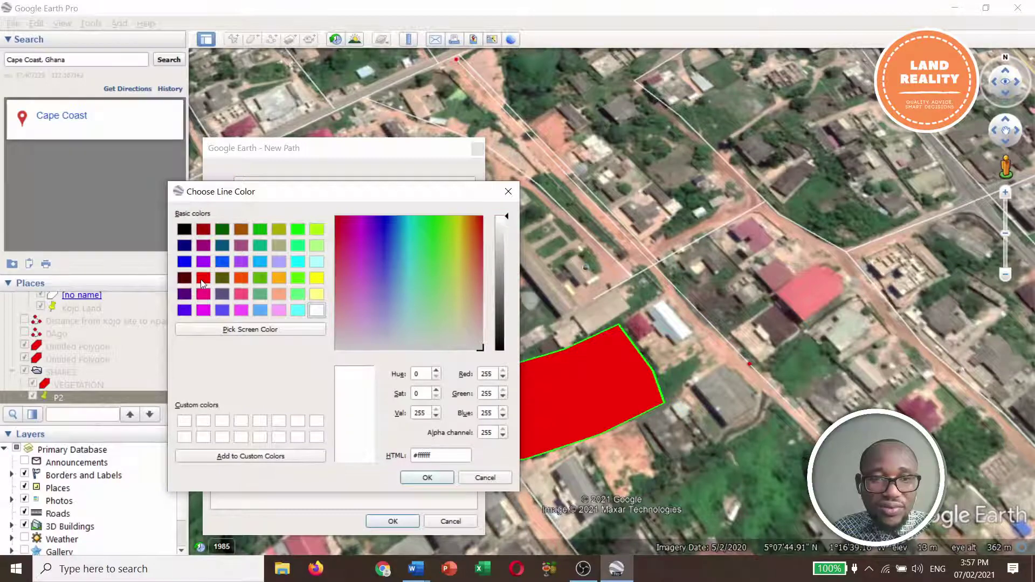
pyautogui.click(201, 278)
pyautogui.click(419, 479)
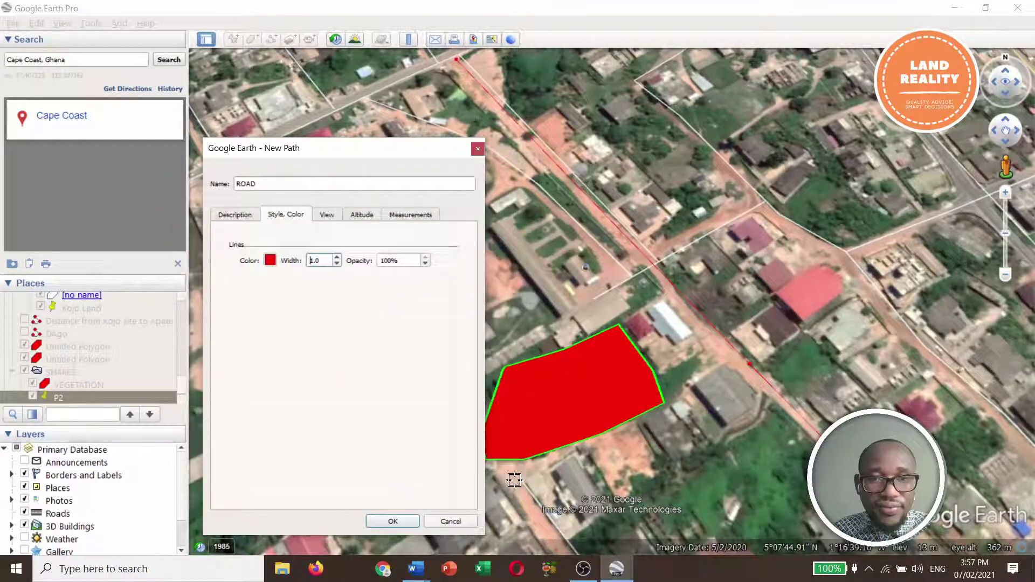
pyautogui.click(270, 261)
pyautogui.click(297, 310)
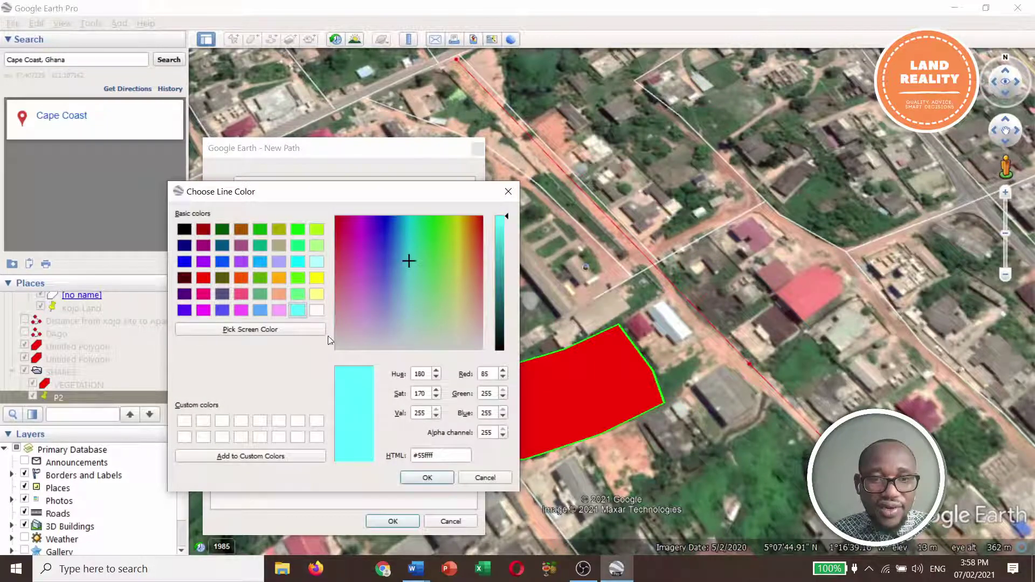
pyautogui.click(428, 478)
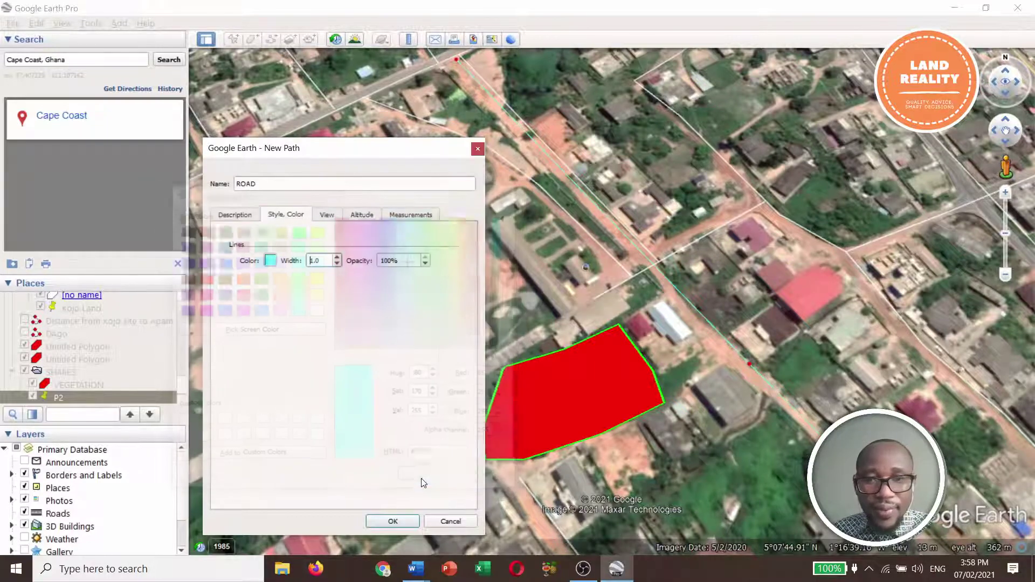
pyautogui.click(335, 257)
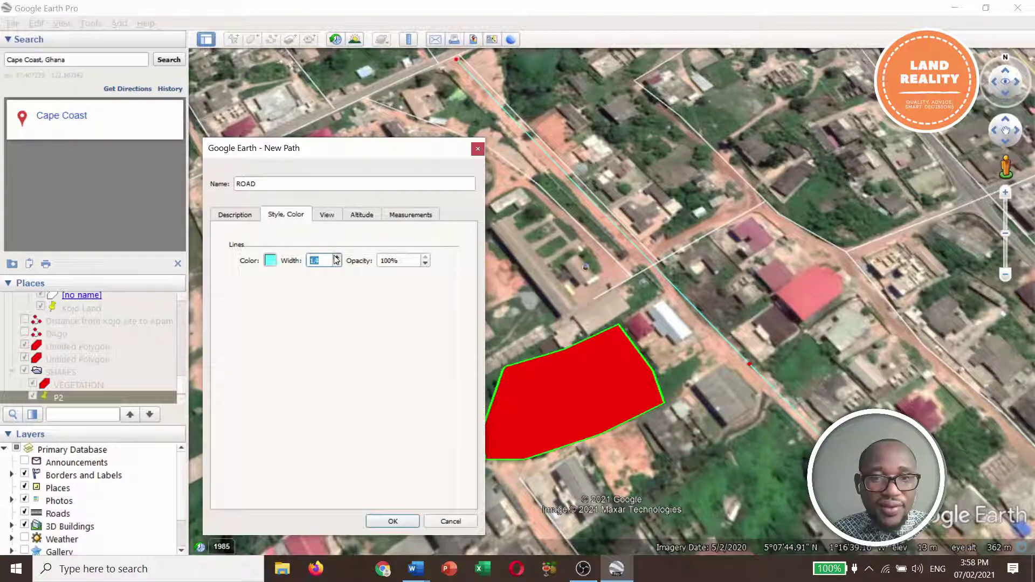
pyautogui.click(335, 257)
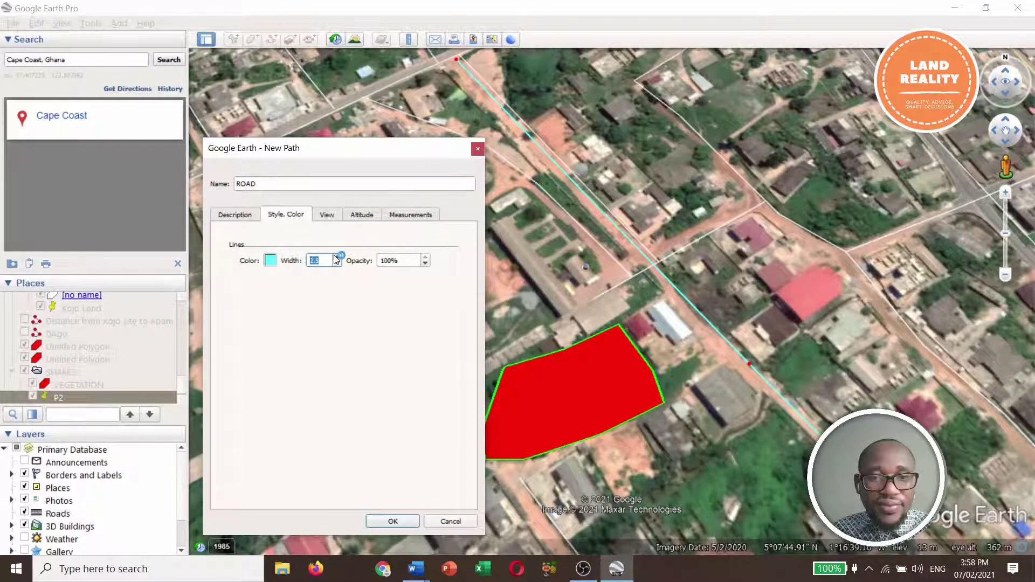
# Step: Check the ROAD path's measured length of 0.38 kilometres
pyautogui.click(327, 215)
pyautogui.click(368, 216)
pyautogui.click(396, 215)
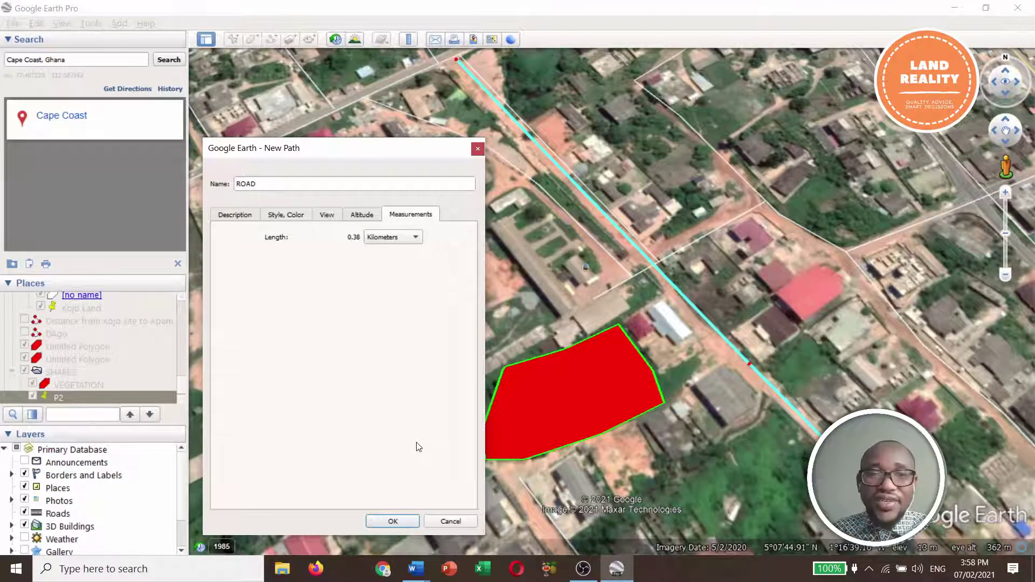
# Step: Save the ROAD path into SHAPES and zoom out around it
pyautogui.click(397, 521)
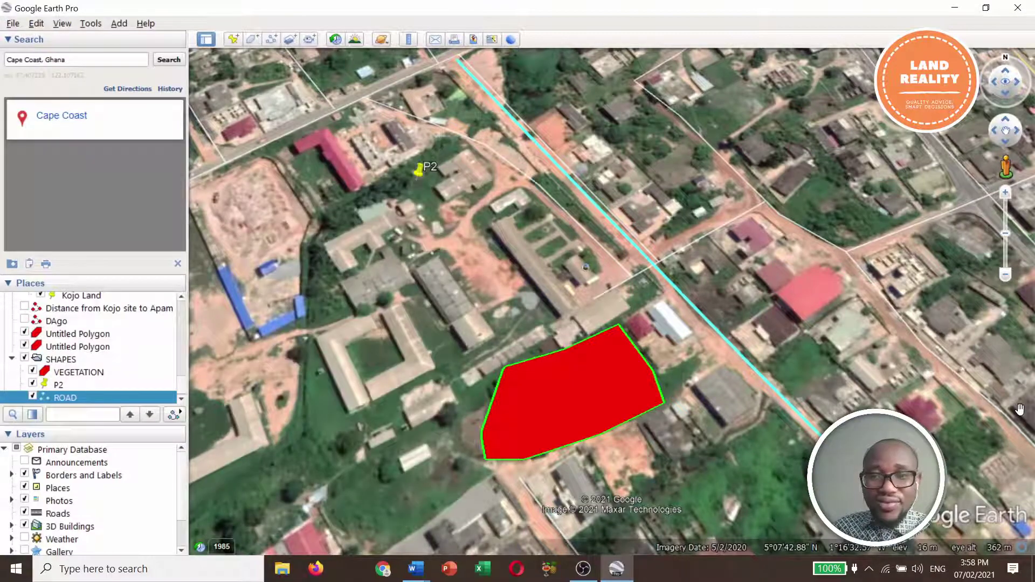
pyautogui.scroll(-3, 934, 260)
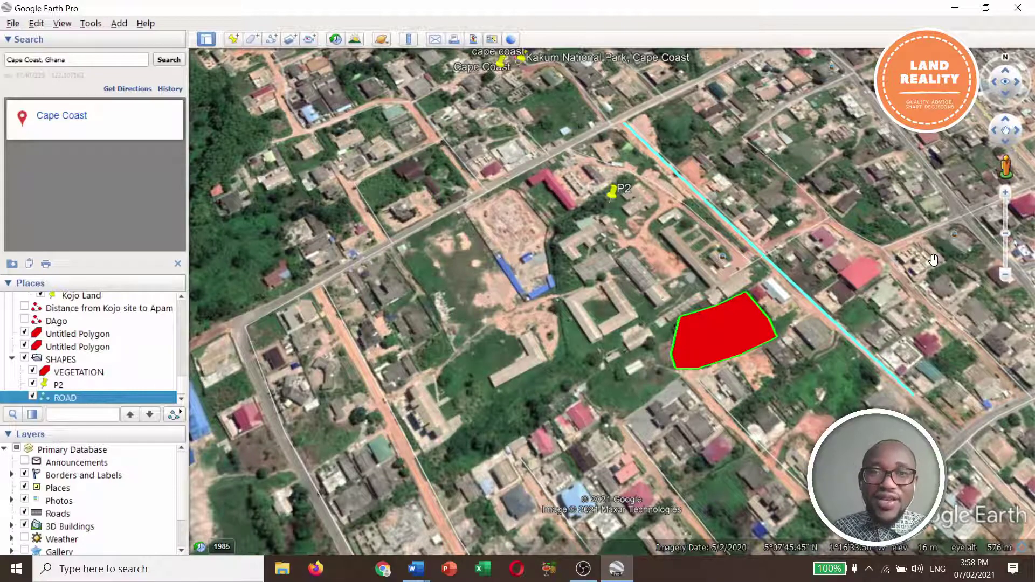
# Step: Measure a multi-point path along the road at the top of the view with the Ruler
pyautogui.click(409, 41)
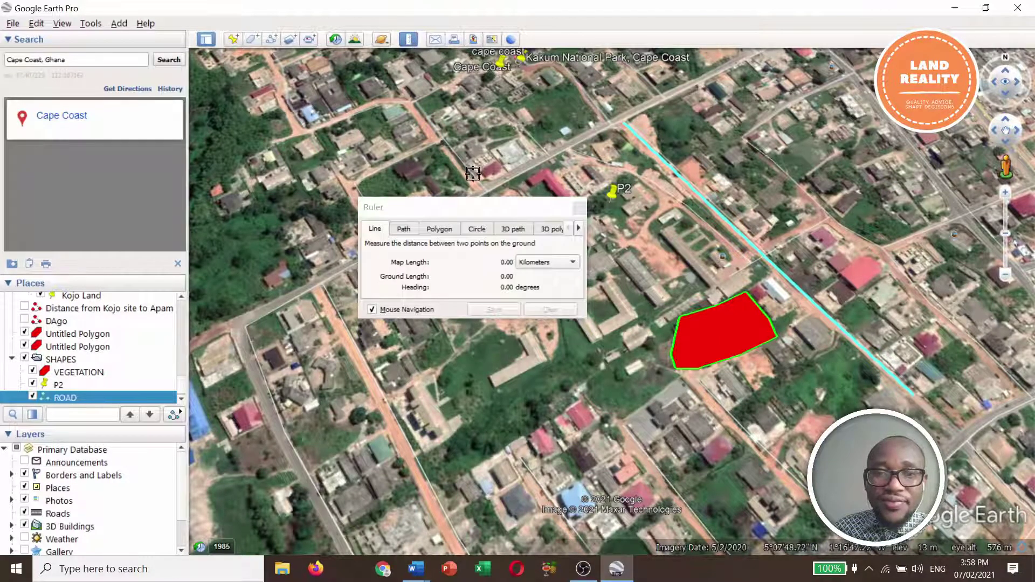
pyautogui.moveTo(474, 205); pyautogui.dragTo(509, 321)
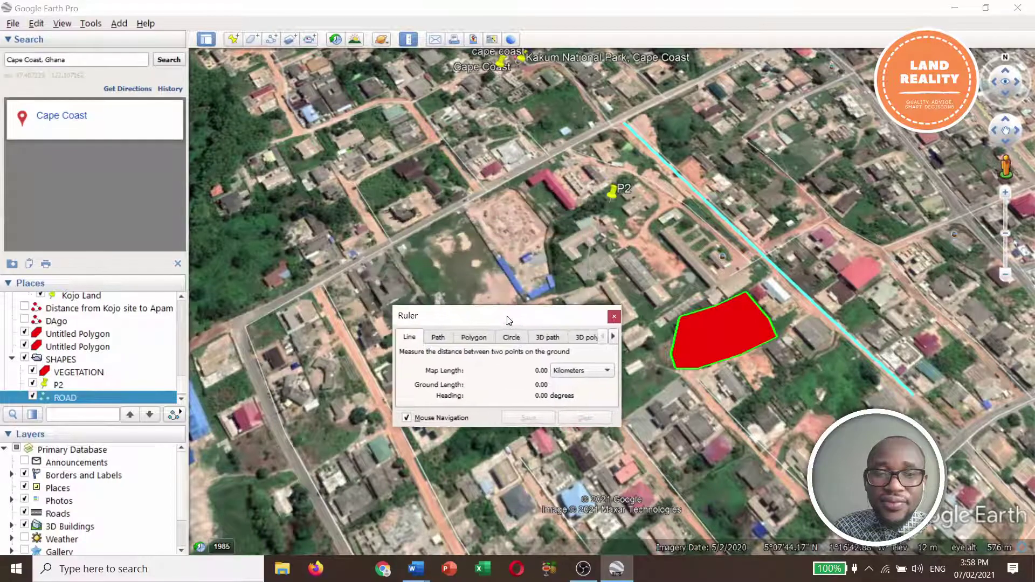
pyautogui.click(439, 338)
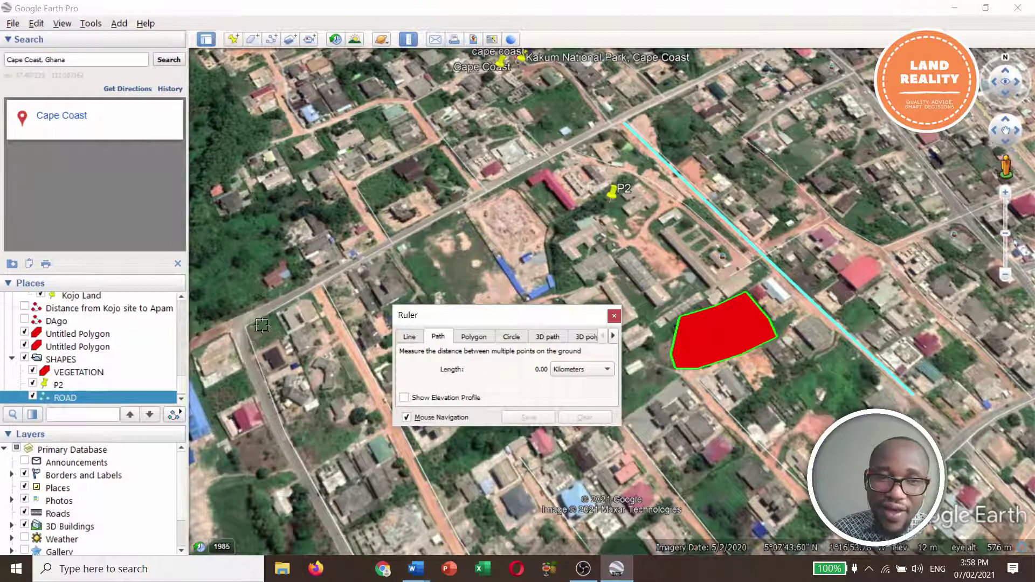
pyautogui.click(467, 195)
pyautogui.click(618, 122)
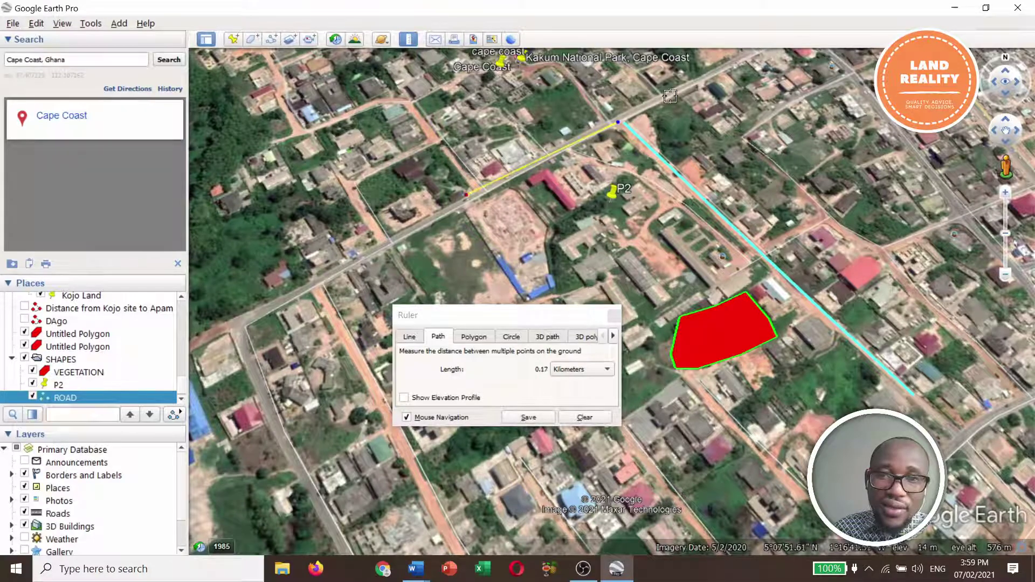
pyautogui.click(720, 71)
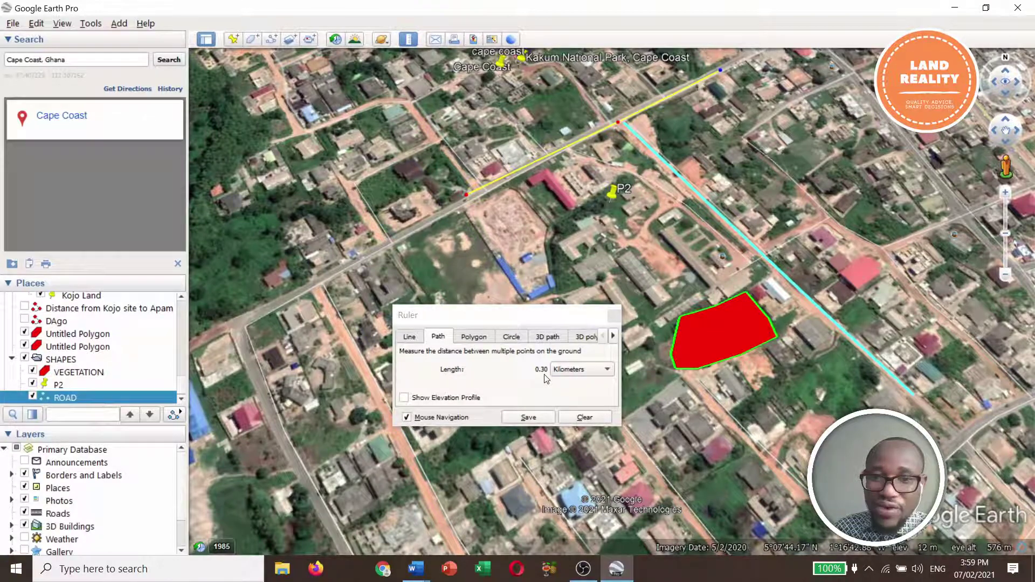
# Step: Show the road path in meters, extend it to 420.01 m, and switch to polygon measuring
pyautogui.click(606, 370)
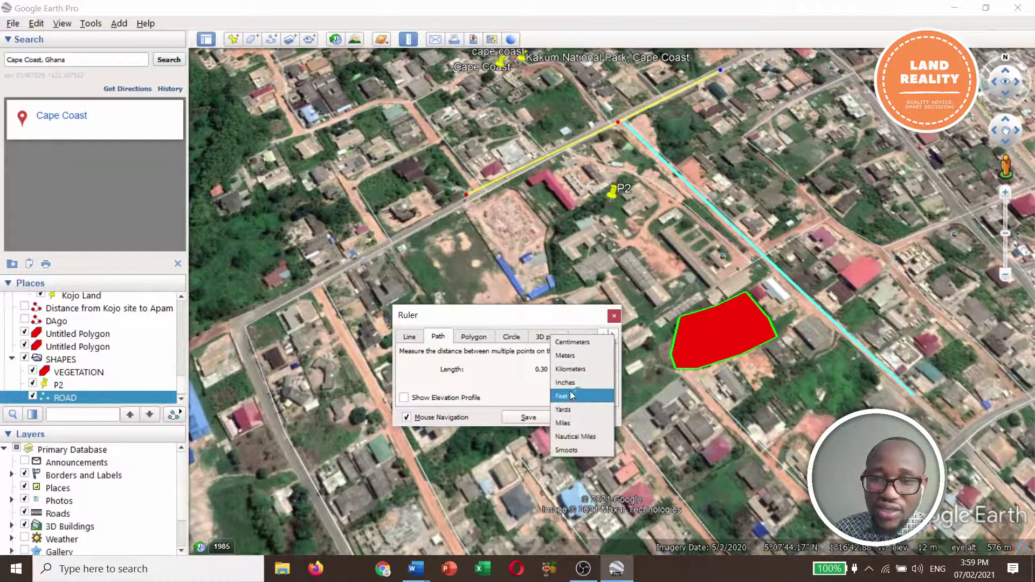
pyautogui.click(577, 356)
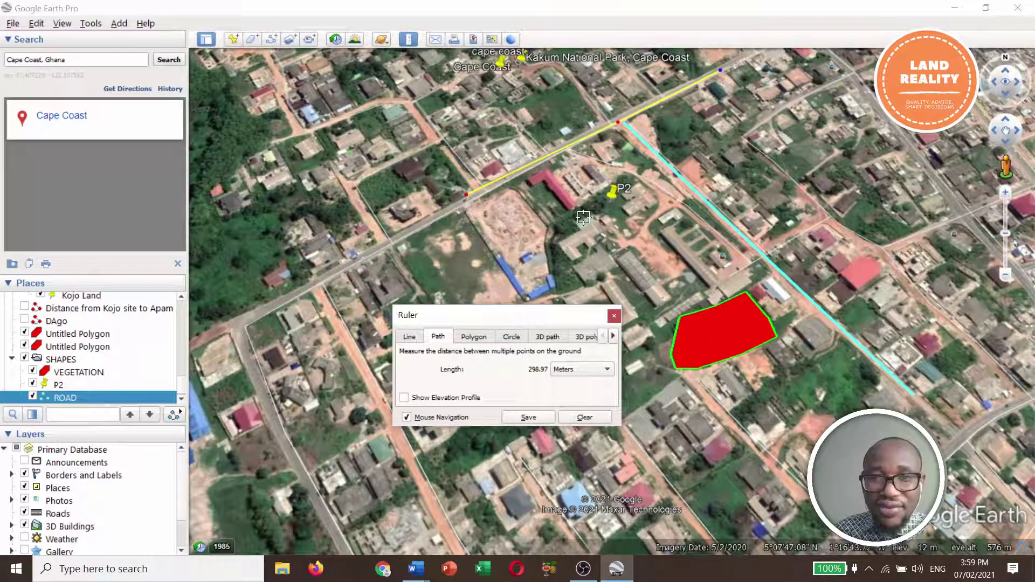
pyautogui.click(627, 123)
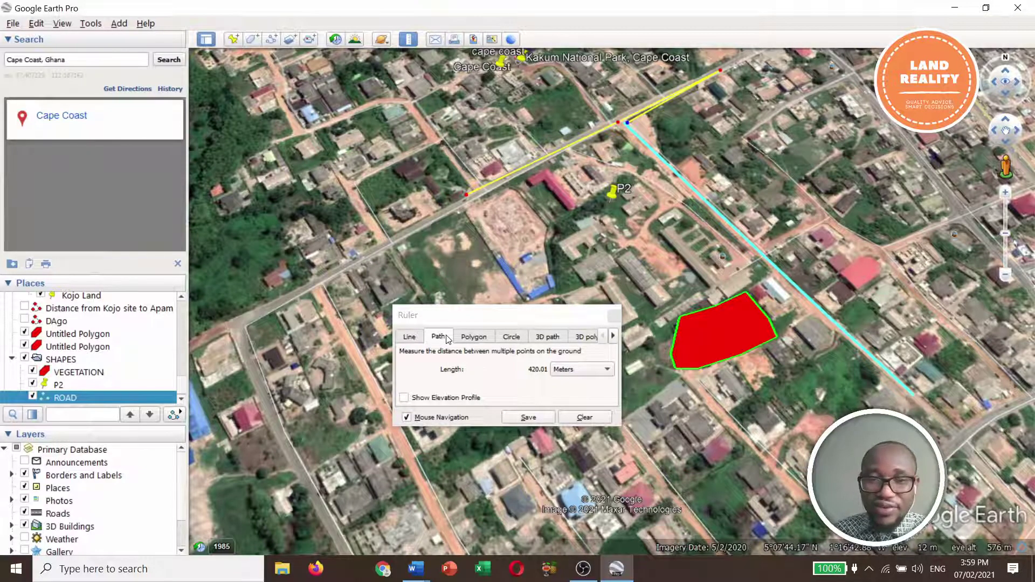
pyautogui.click(470, 338)
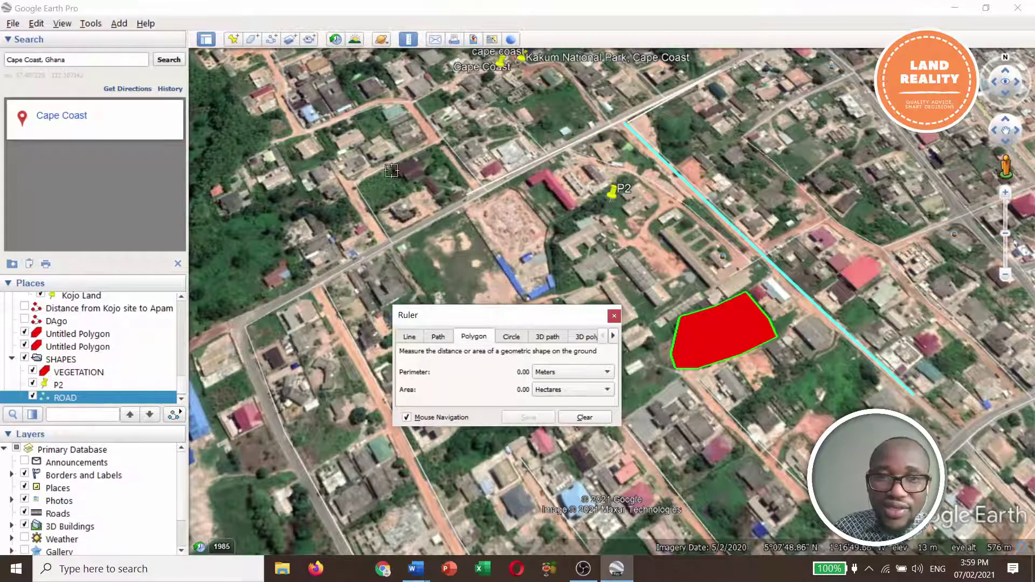
# Step: Outline a five-corner plot as a Ruler polygon, adjusting its bottom-left corner
pyautogui.click(356, 179)
pyautogui.click(437, 143)
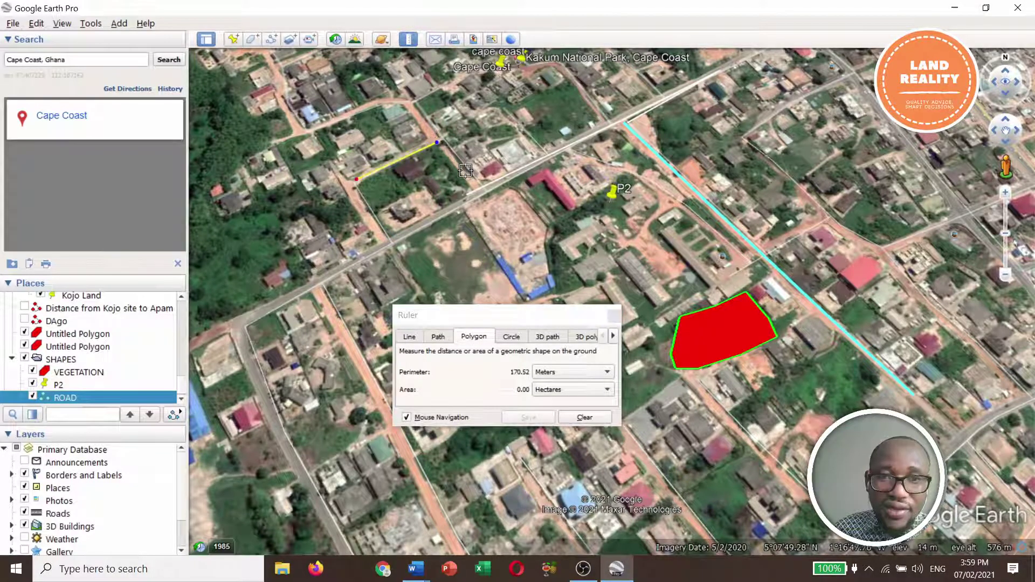
pyautogui.click(474, 186)
pyautogui.click(414, 218)
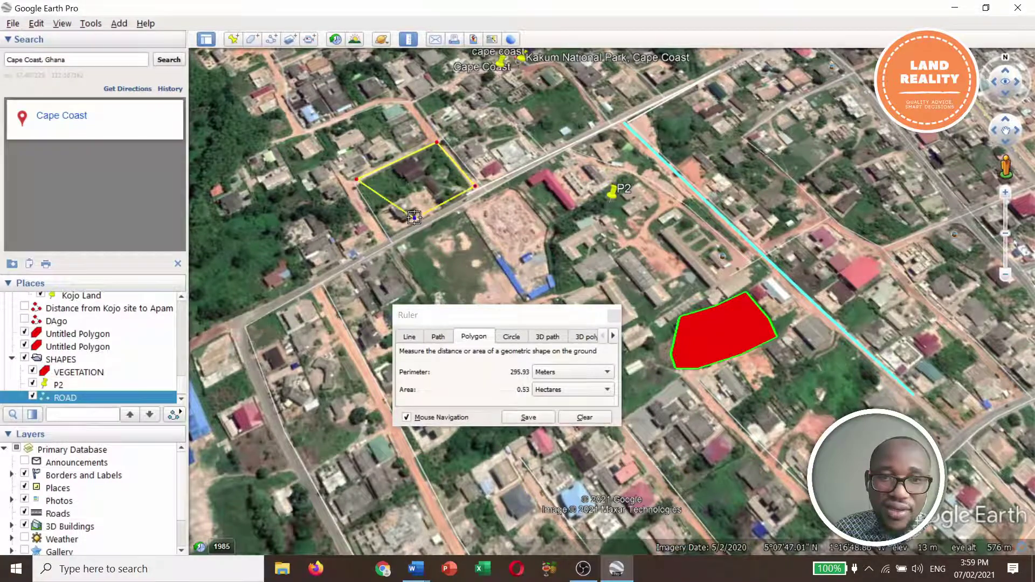
pyautogui.click(383, 237)
pyautogui.moveTo(384, 237)
pyautogui.mouseDown()
pyautogui.moveTo(370, 212)
pyautogui.moveTo(385, 242)
pyautogui.moveTo(426, 197)
pyautogui.moveTo(419, 202)
pyautogui.moveTo(430, 169)
pyautogui.moveTo(384, 224)
pyautogui.moveTo(390, 242)
pyautogui.mouseUp()
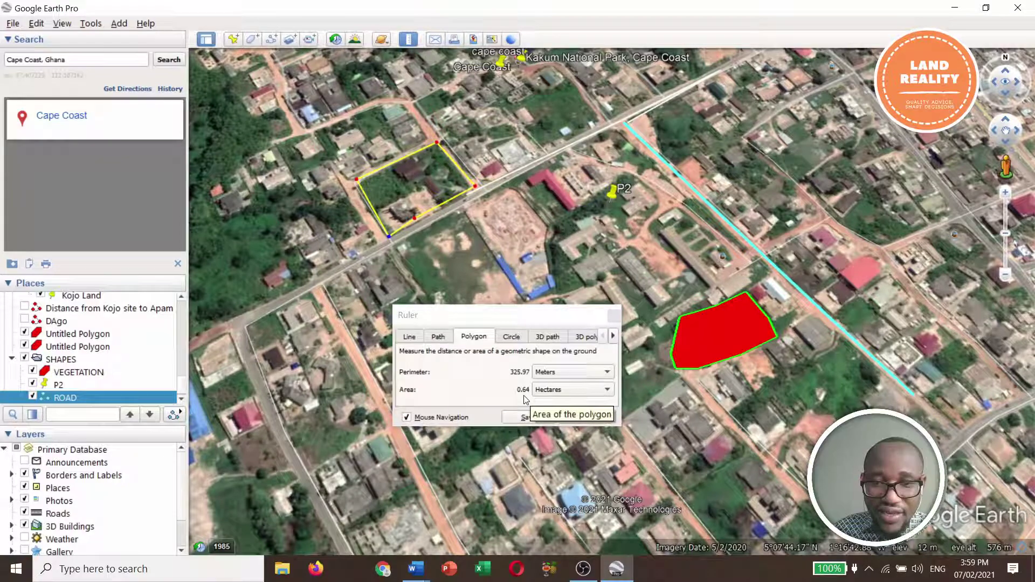
# Step: Show the perimeter in kilometres (0.33 km, 0.64 ha) and close the Ruler
pyautogui.click(599, 372)
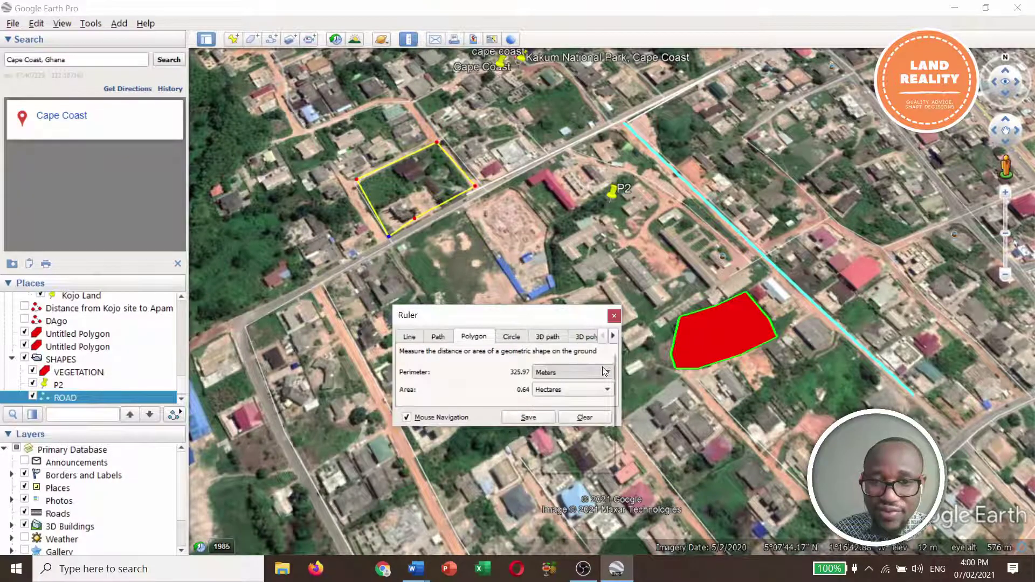
pyautogui.click(561, 385)
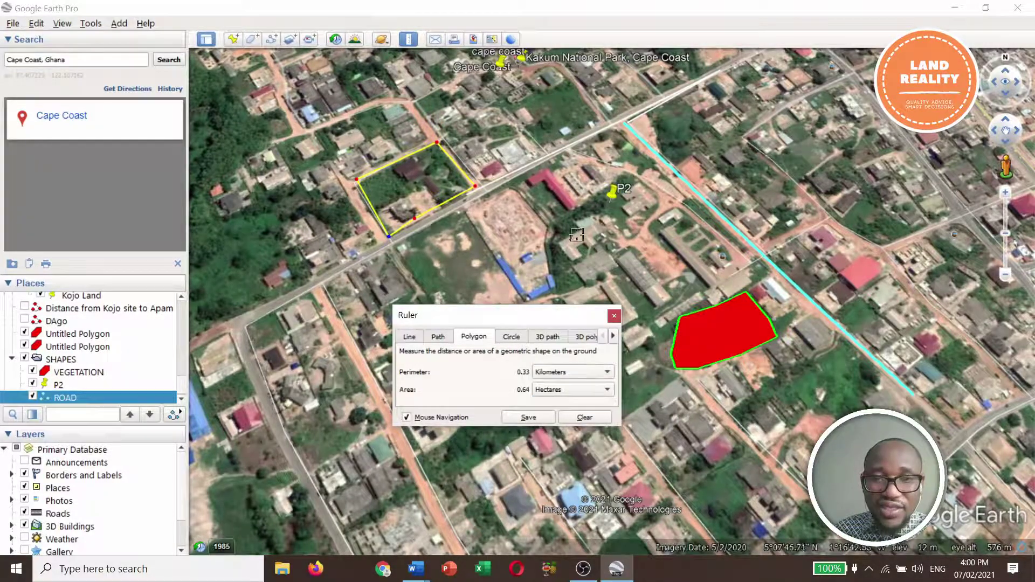
pyautogui.click(615, 316)
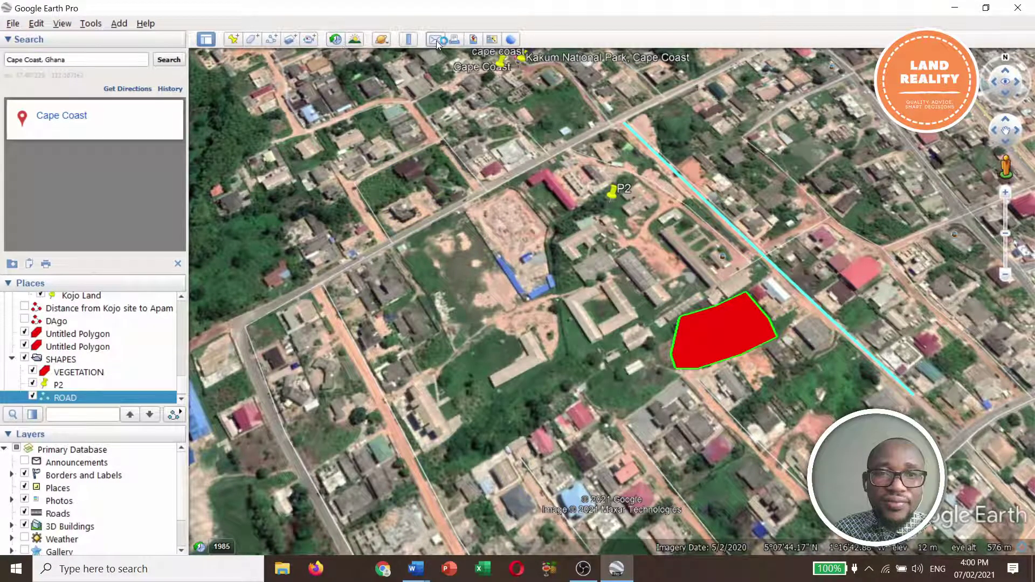
# Step: Measure a circle northwest of P2: 0.11 km radius, 4.08 ha area, 0.71 km circumference
pyautogui.click(409, 40)
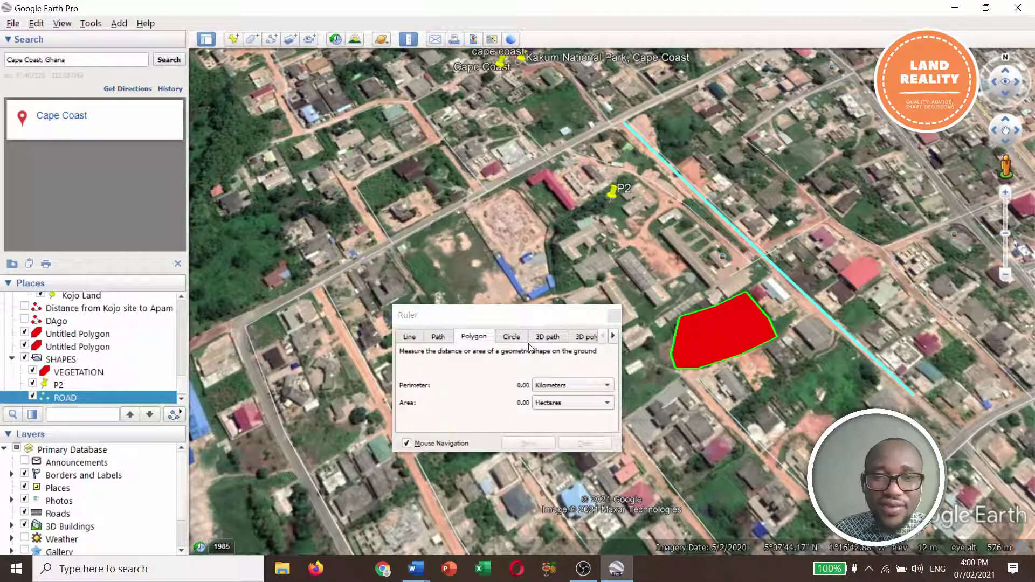
pyautogui.click(513, 338)
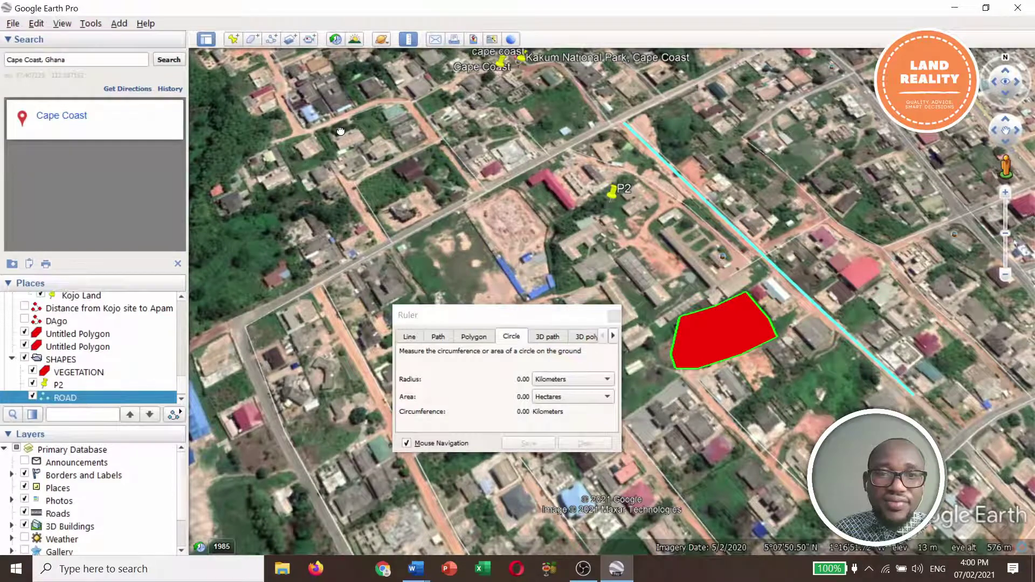
pyautogui.moveTo(342, 130); pyautogui.dragTo(391, 145)
pyautogui.click(508, 343)
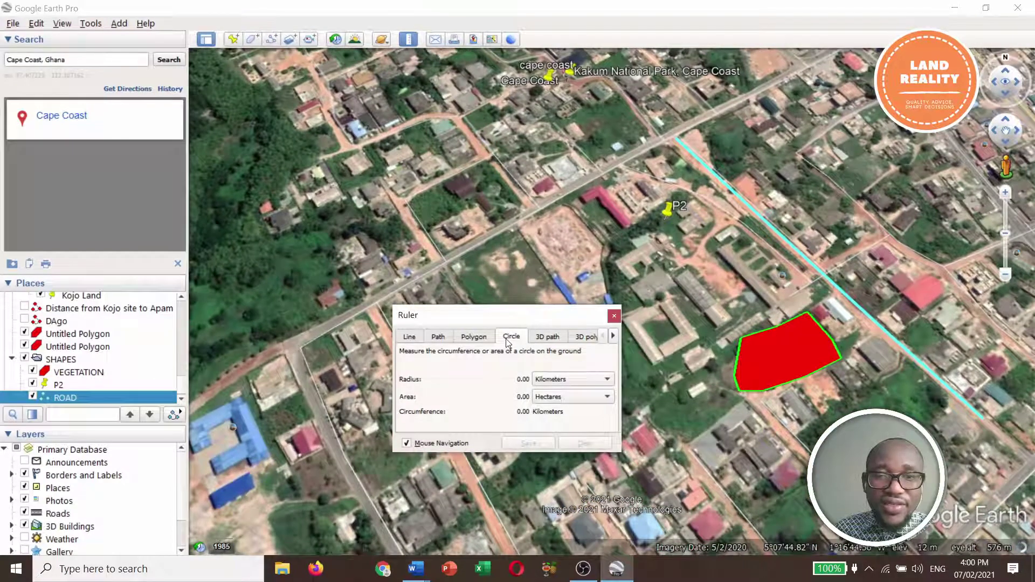
pyautogui.moveTo(432, 147); pyautogui.dragTo(521, 183)
pyautogui.click(521, 182)
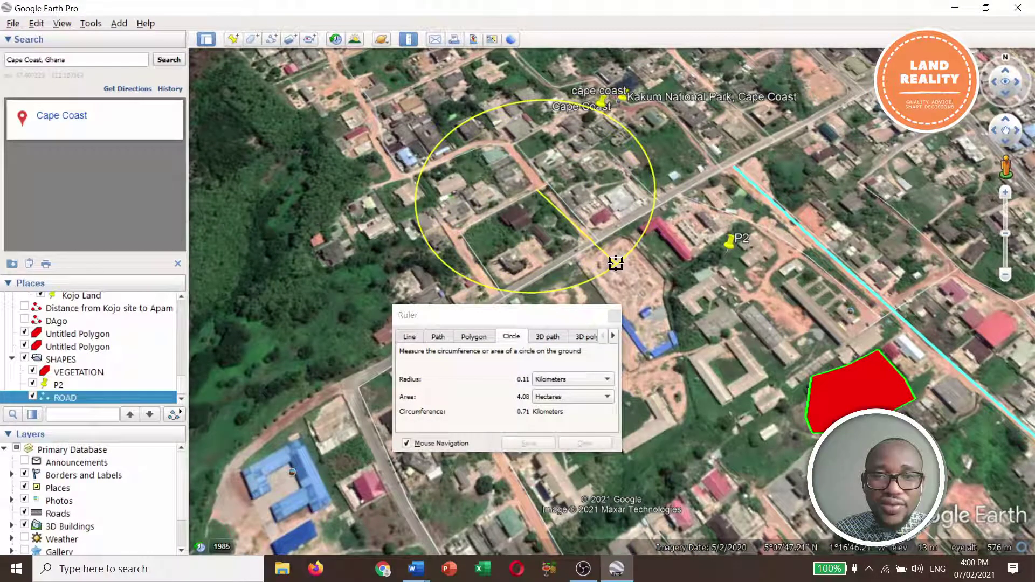
pyautogui.click(616, 263)
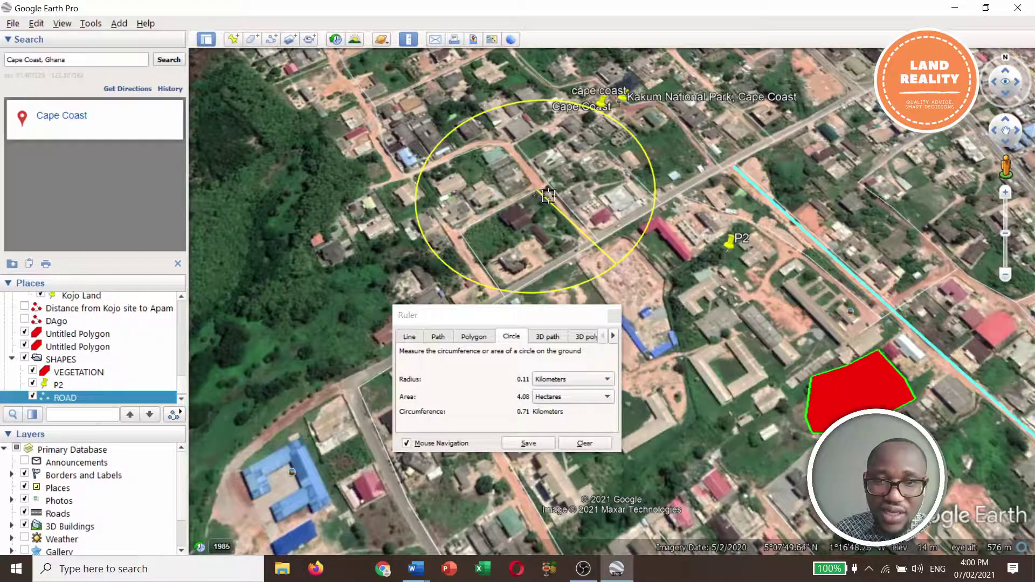
pyautogui.click(618, 266)
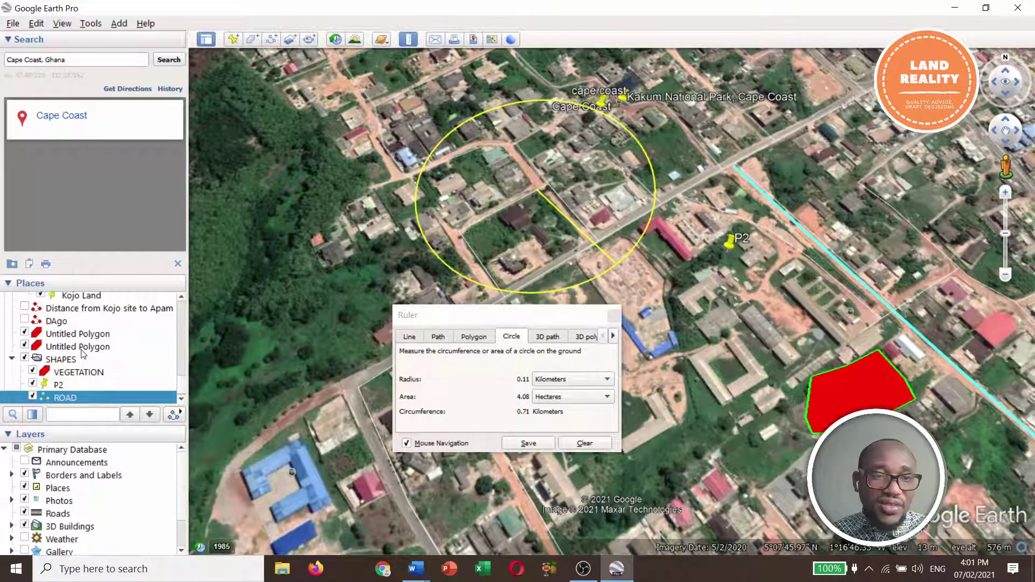
# Step: Drag VEGETATION, P2 and ROAD from SHAPES into Temporary Places, then select VEGETATION
pyautogui.scroll(1, 84, 355)
pyautogui.scroll(-2, 84, 355)
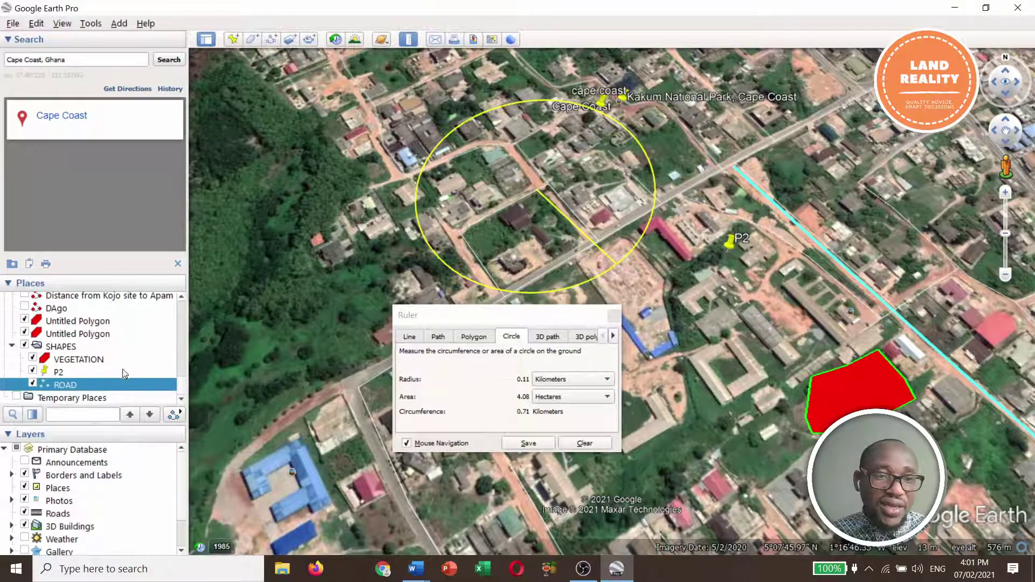
pyautogui.moveTo(86, 359); pyautogui.dragTo(95, 399)
pyautogui.moveTo(70, 360); pyautogui.dragTo(89, 400)
pyautogui.moveTo(69, 360); pyautogui.dragTo(83, 399)
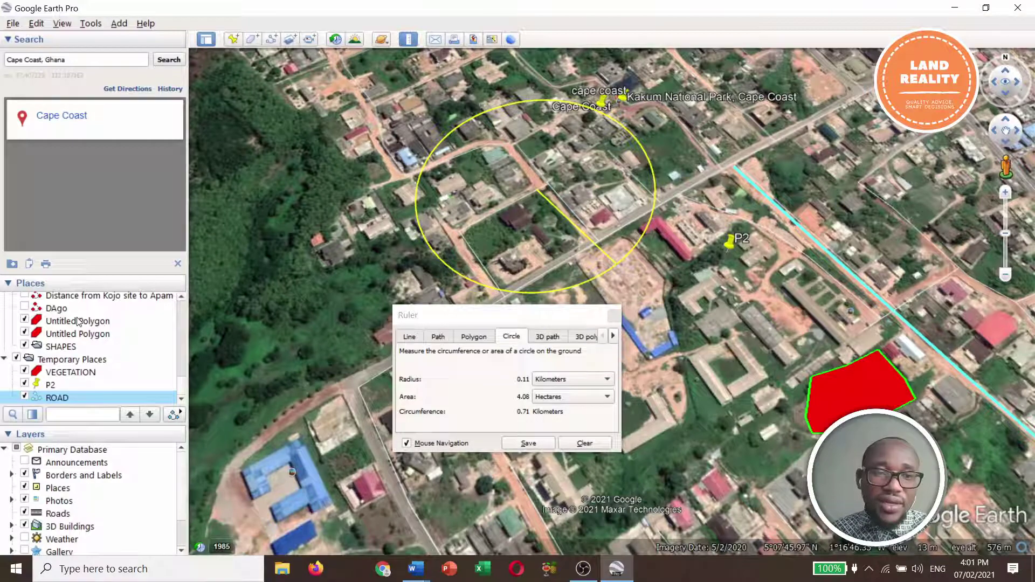
pyautogui.click(71, 374)
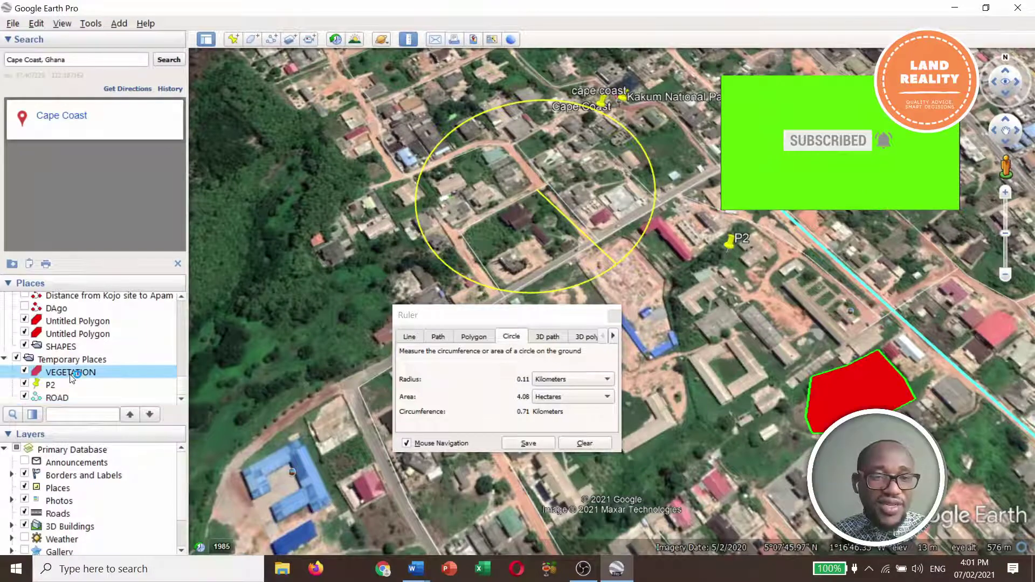
# Step: Save VEGETATION as VEGETATION.kmz on the Desktop and clear the circle measurement
pyautogui.rightClick(71, 377)
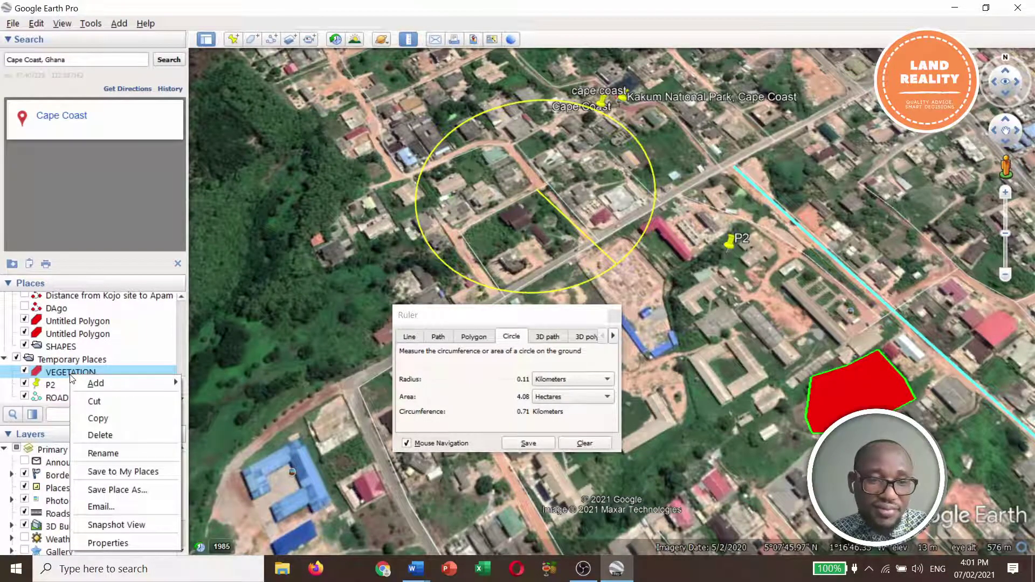
pyautogui.click(136, 490)
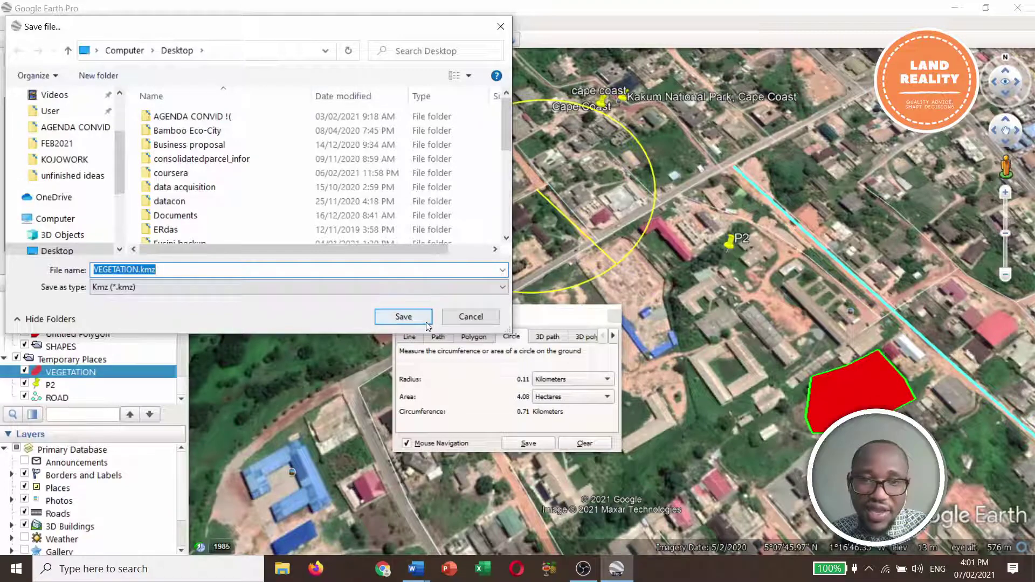
pyautogui.click(501, 26)
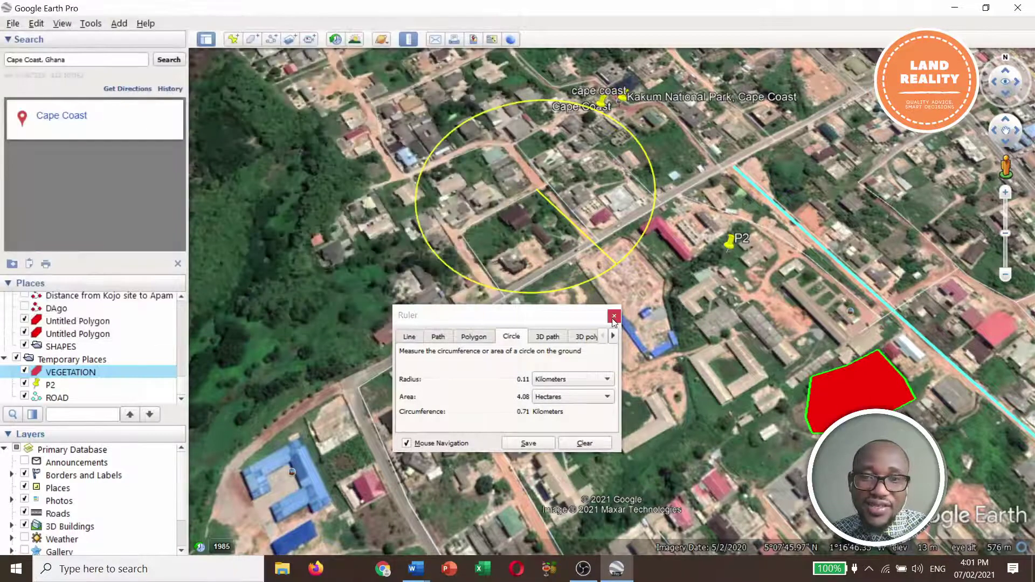
pyautogui.click(614, 316)
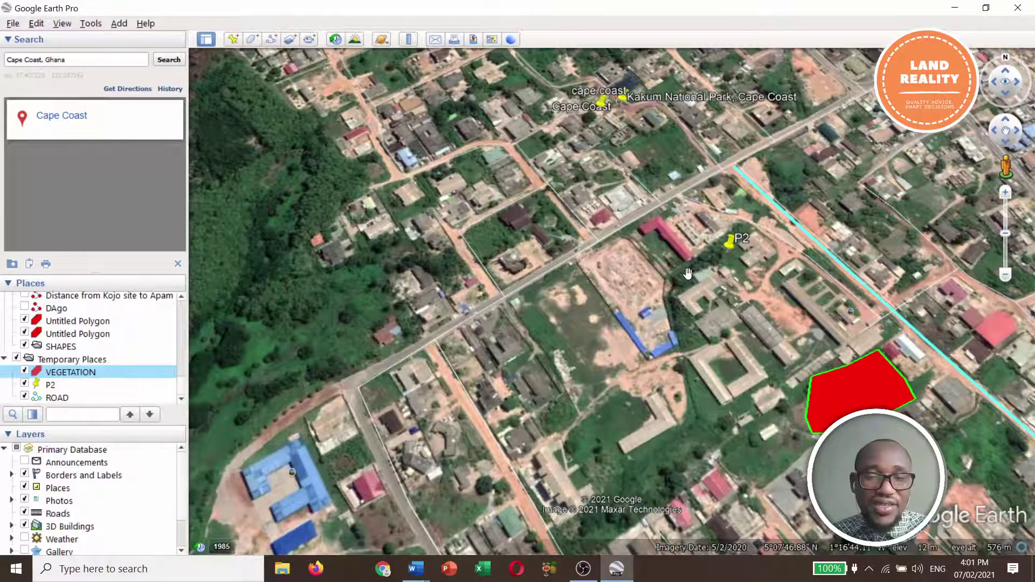
# Step: Start a Save Image map layout of the view and review its map options
pyautogui.click(12, 25)
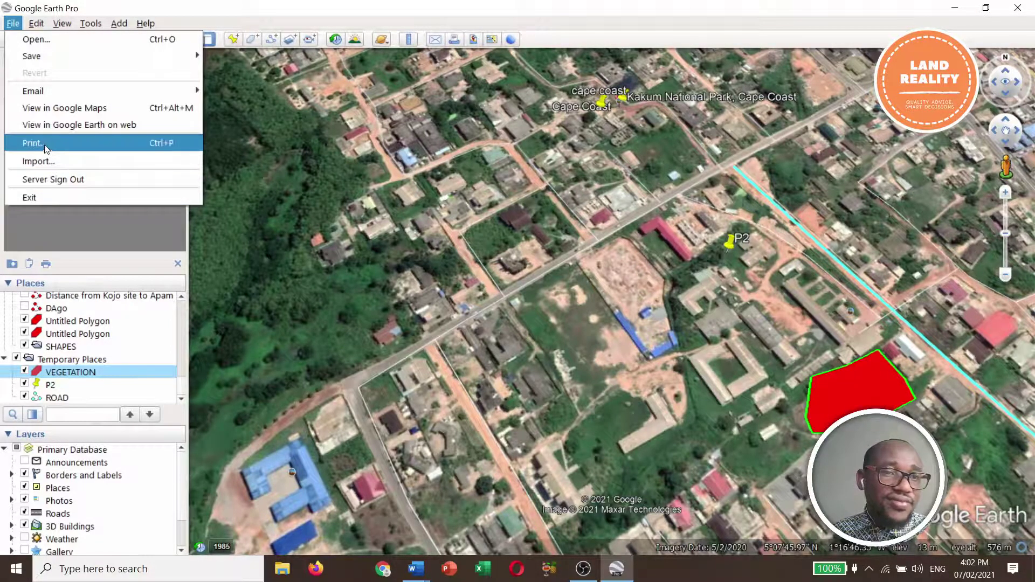
pyautogui.click(11, 24)
pyautogui.click(11, 23)
pyautogui.moveTo(41, 58)
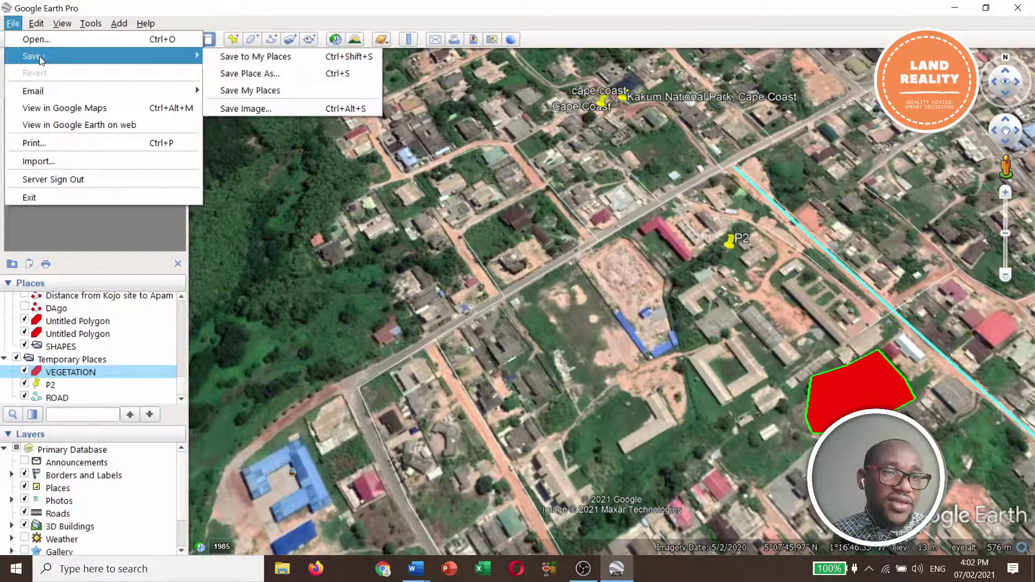
pyautogui.click(261, 111)
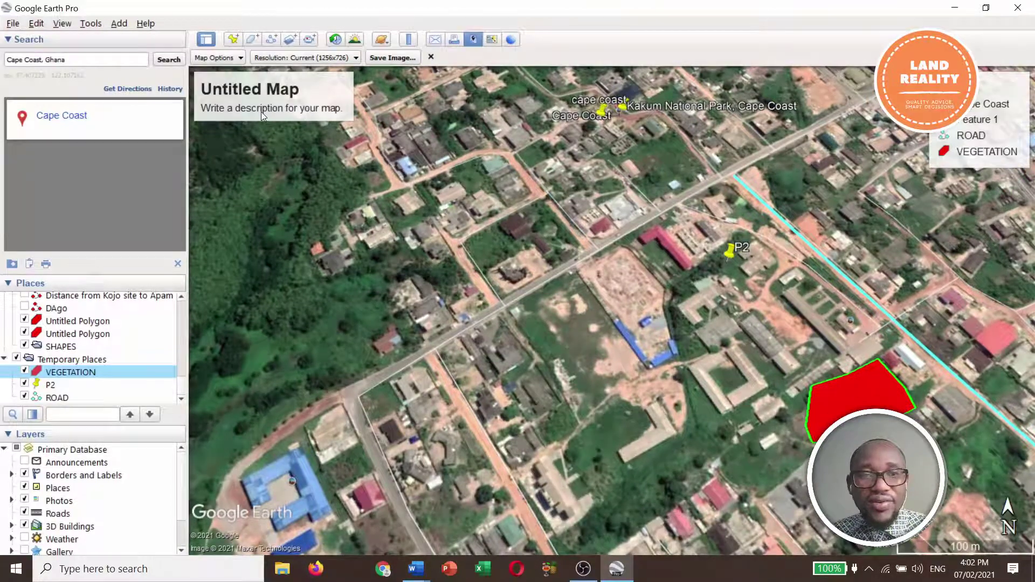
pyautogui.click(241, 58)
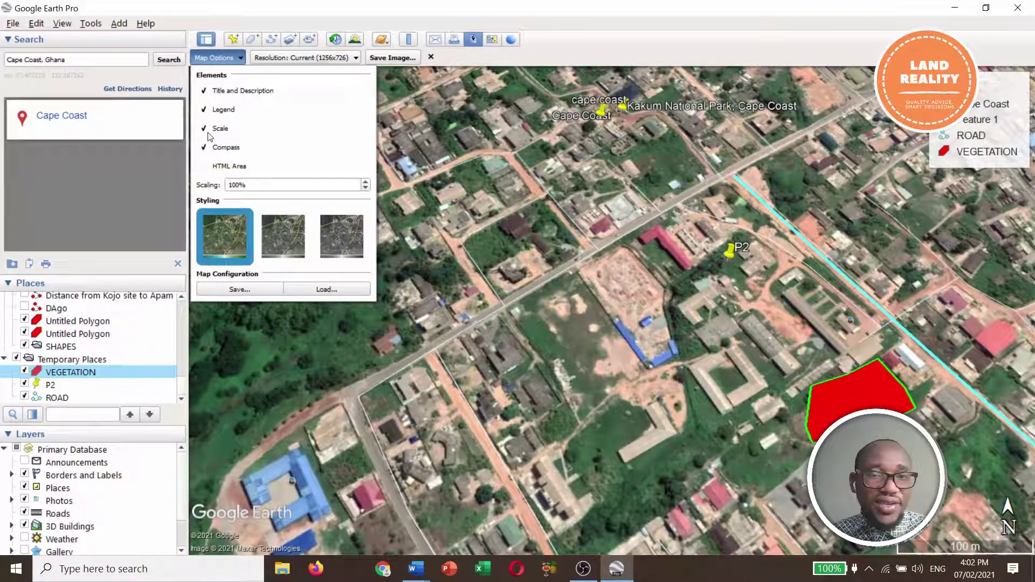
pyautogui.click(433, 336)
# Step: Title the map 'SHAPES'
pyautogui.click(255, 93)
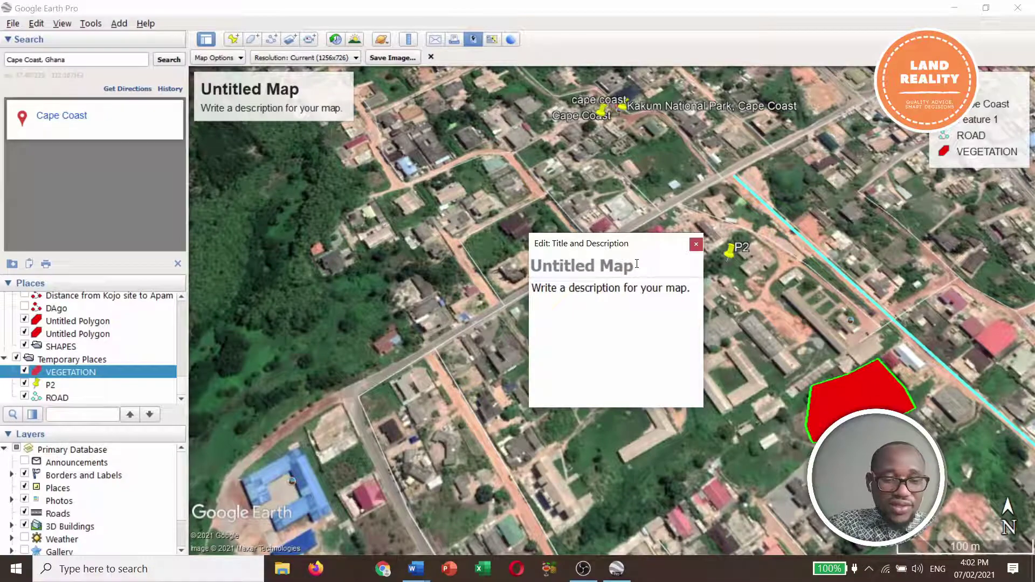
pyautogui.write('SHAPES')
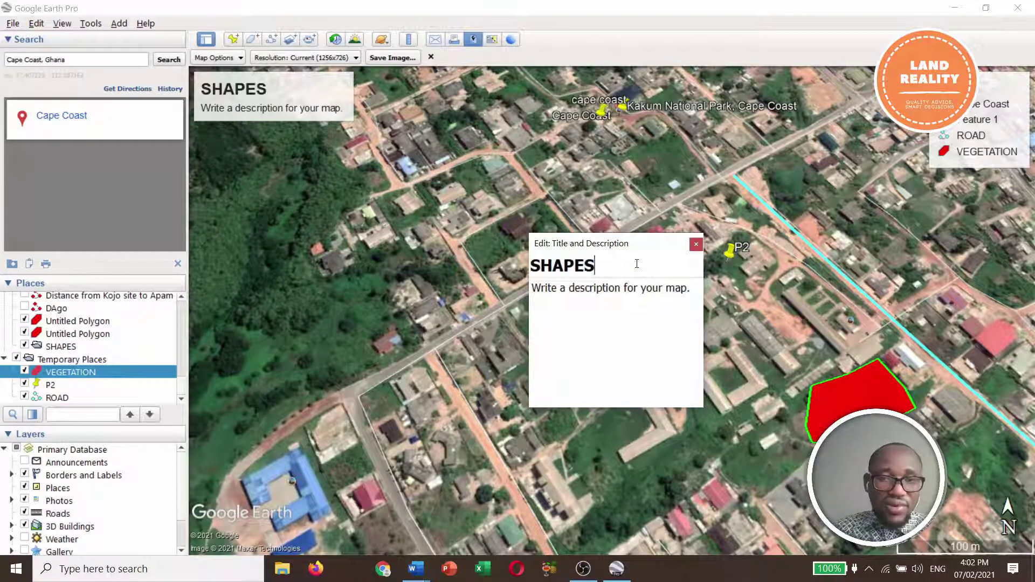
pyautogui.click(474, 261)
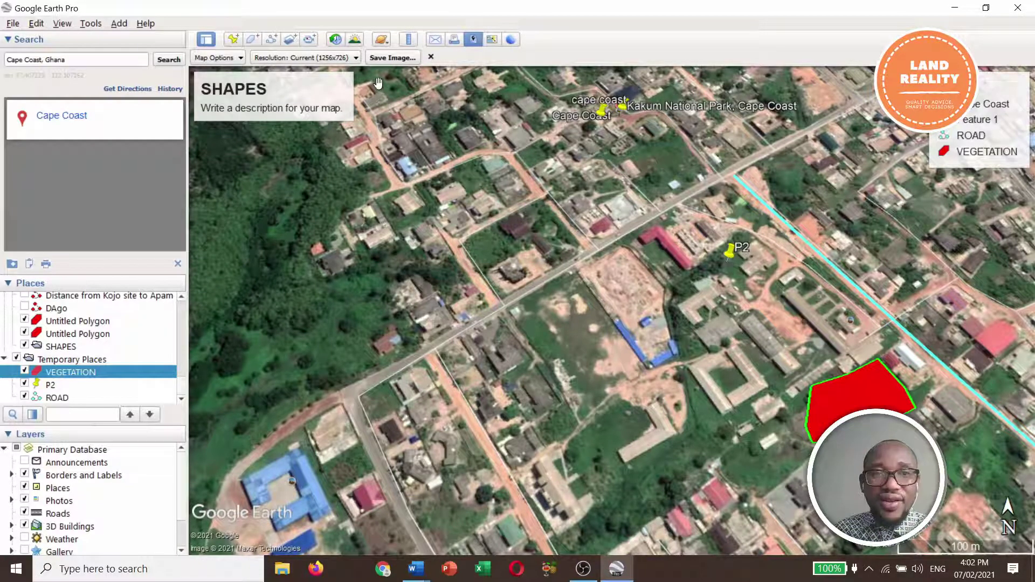
# Step: Save the SHAPES map as WAA.jpg on the Desktop and open it from the desktop
pyautogui.click(396, 59)
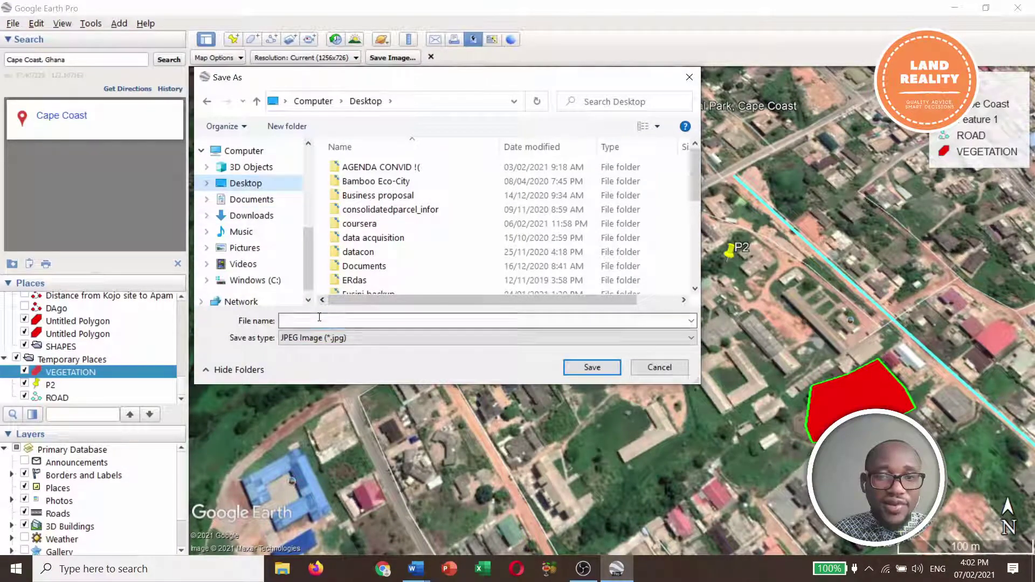
pyautogui.write('WAA')
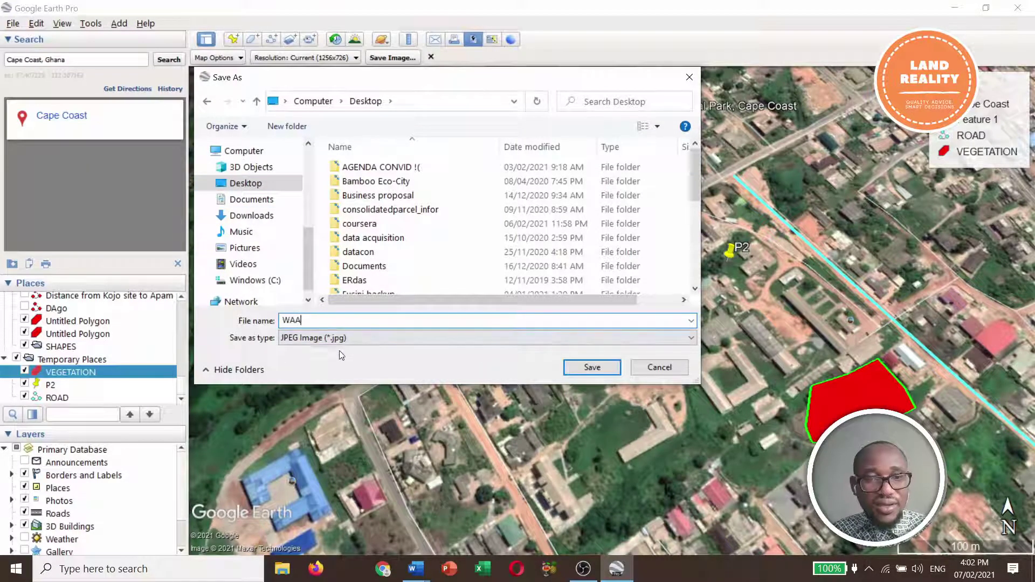
pyautogui.click(596, 374)
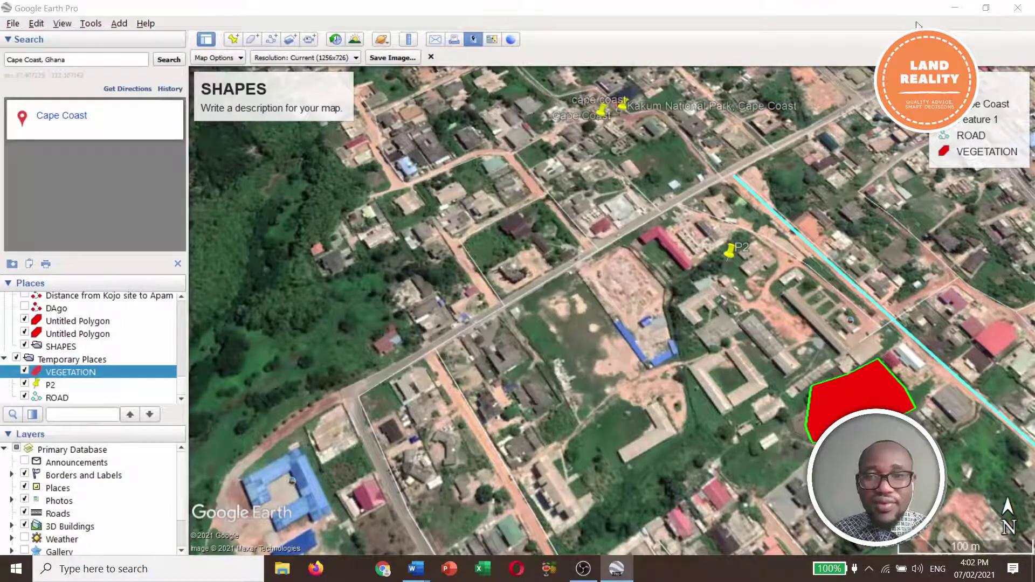
pyautogui.click(954, 7)
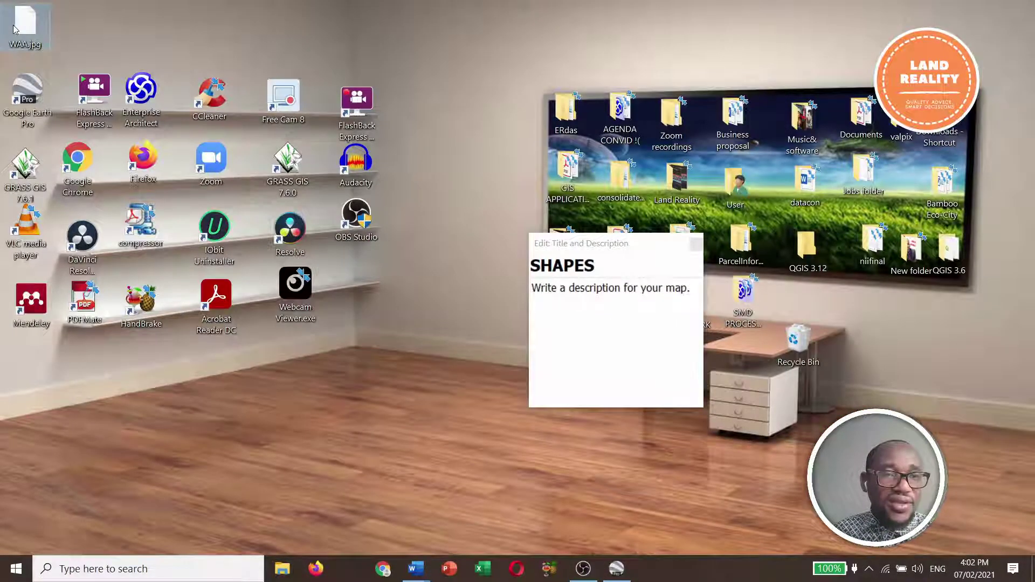
pyautogui.doubleClick(21, 27)
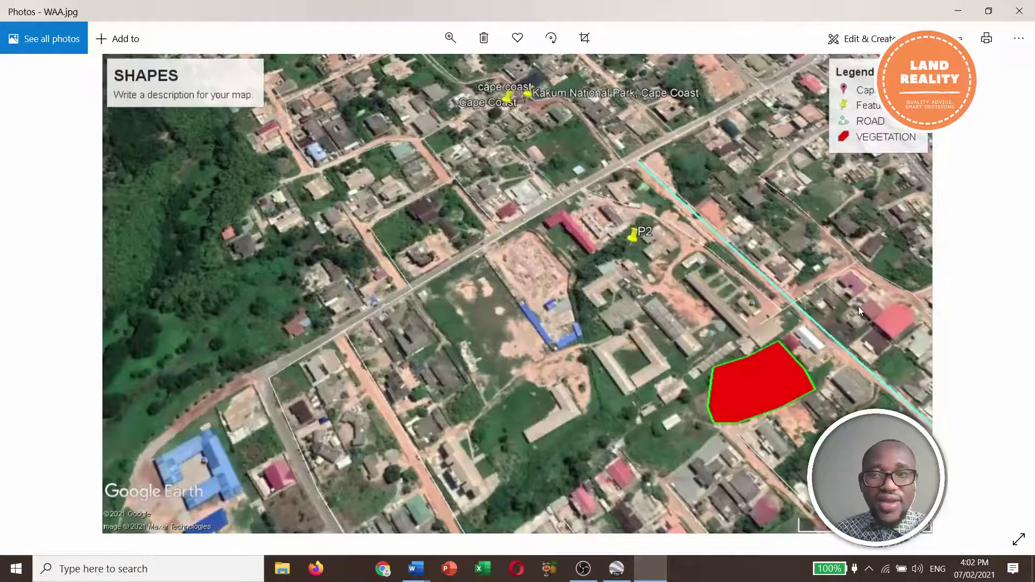